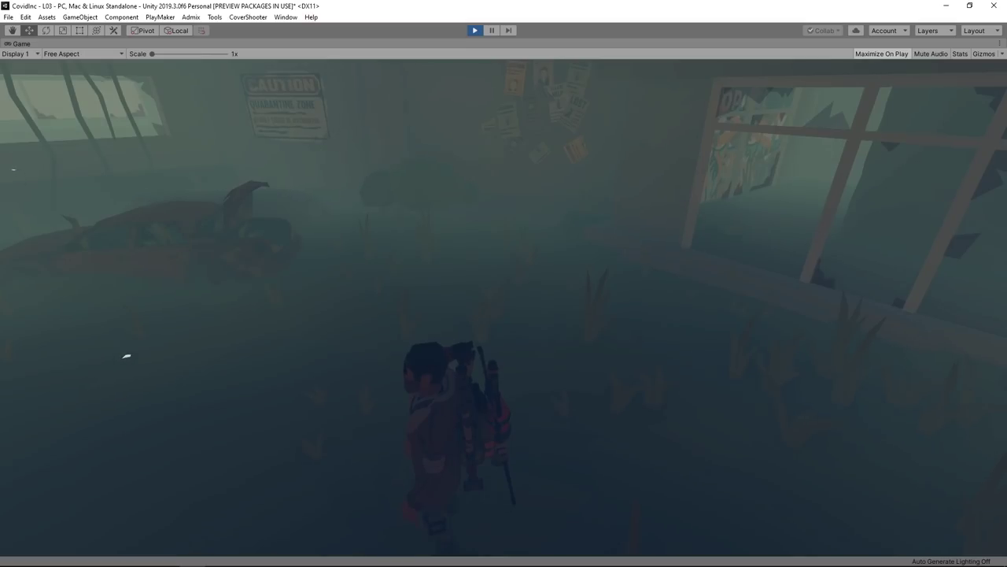
Walk the hero from the foggy room out to the street by the wrecked car and flamingo statue
key(a)
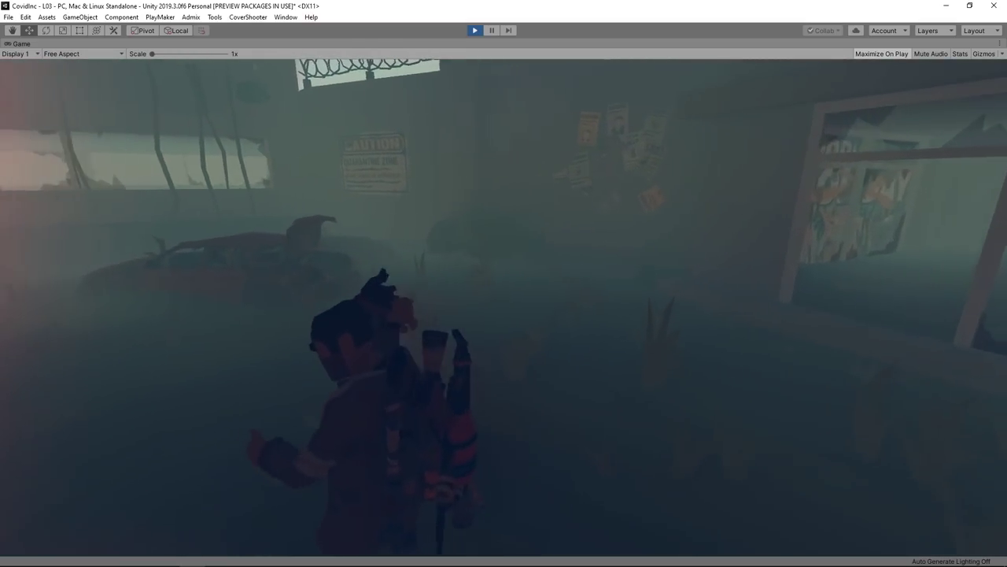
key(w)
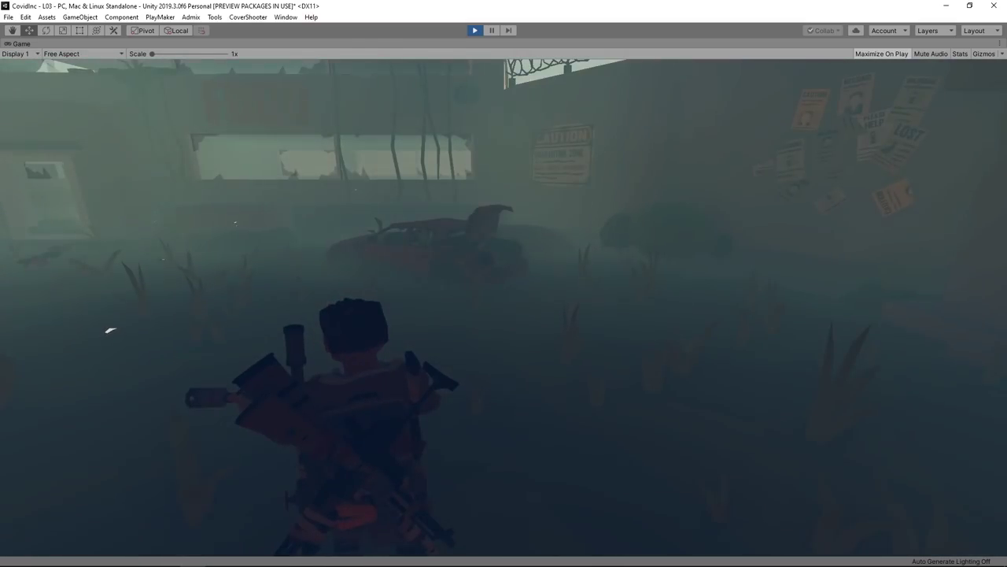
key(w)
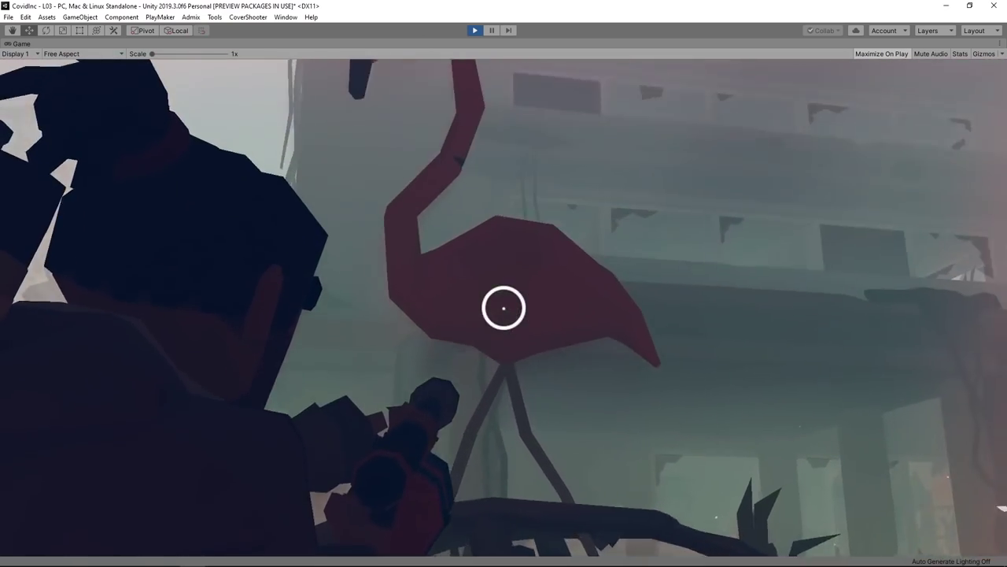
Fire flame shots at the flamingo statue, then exit Play mode back to the L03 scene
click(504, 307)
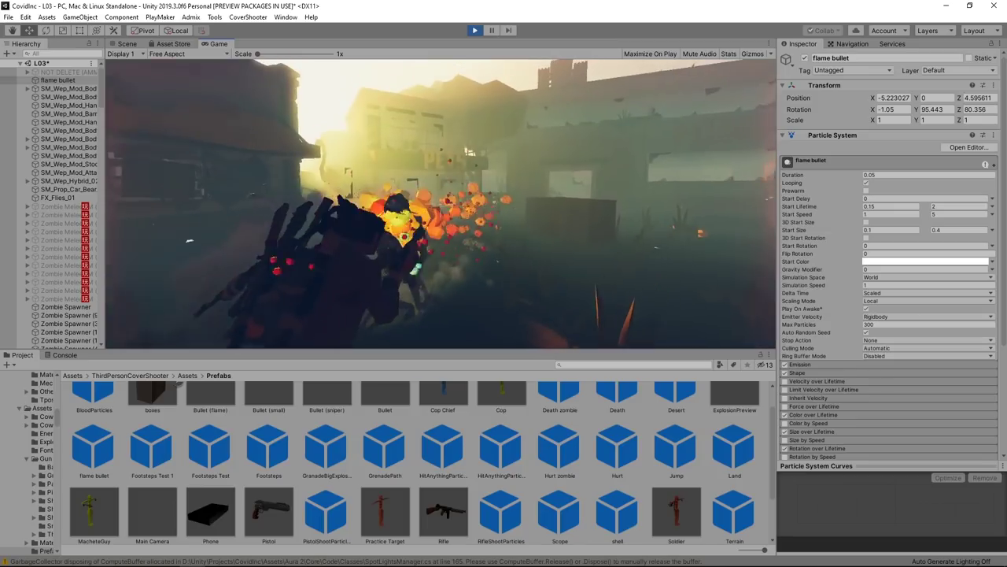
click(476, 32)
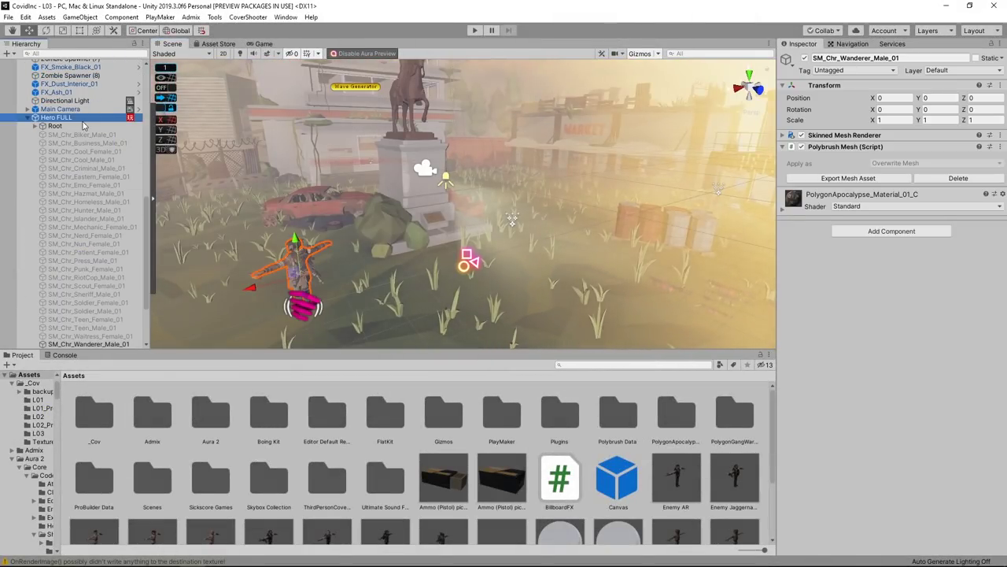
Select the weapon mesh parts and move them up to the Hierarchy's scene root
click(305, 264)
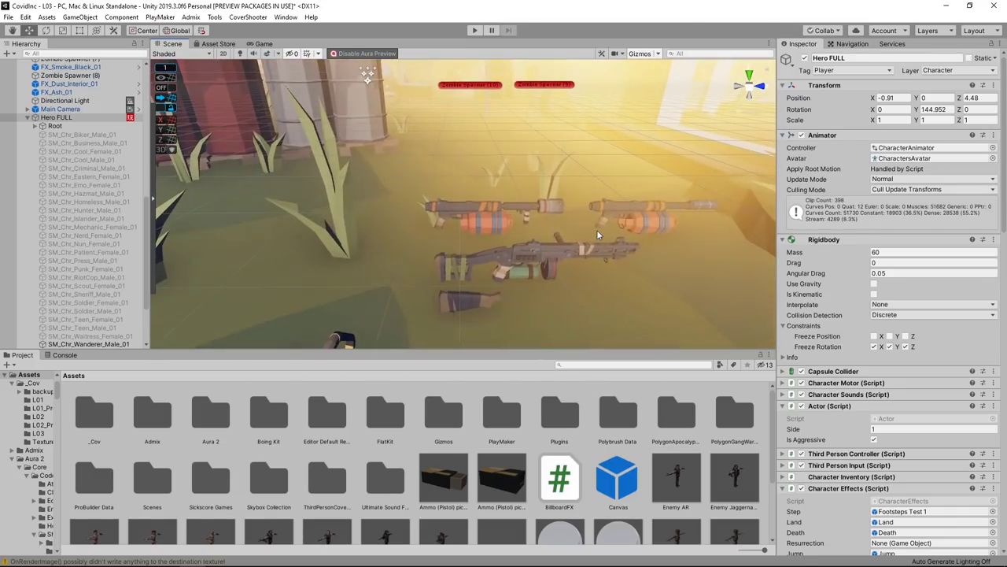
click(507, 222)
shift+click(507, 222)
key(f)
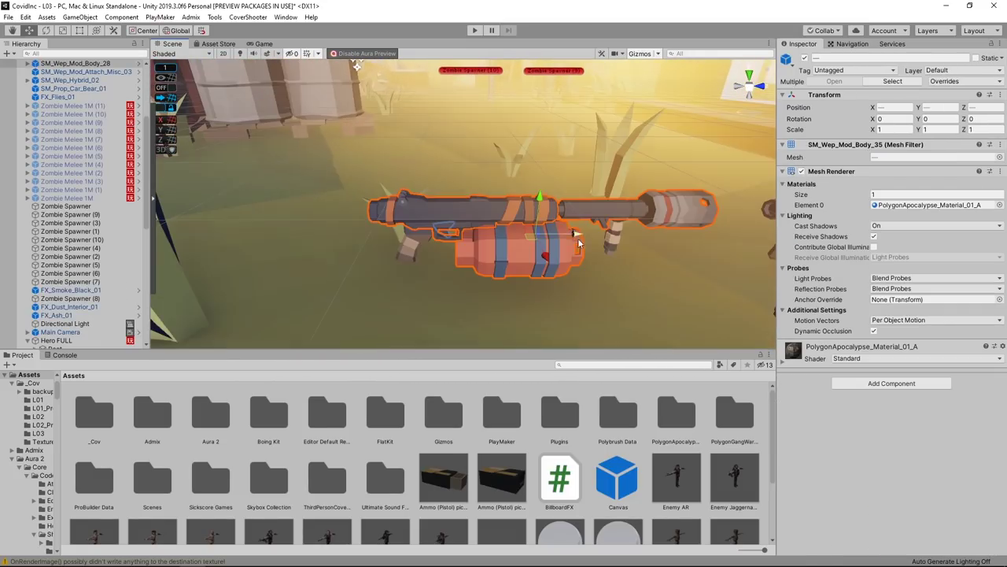
scroll(63, 101, up, 3)
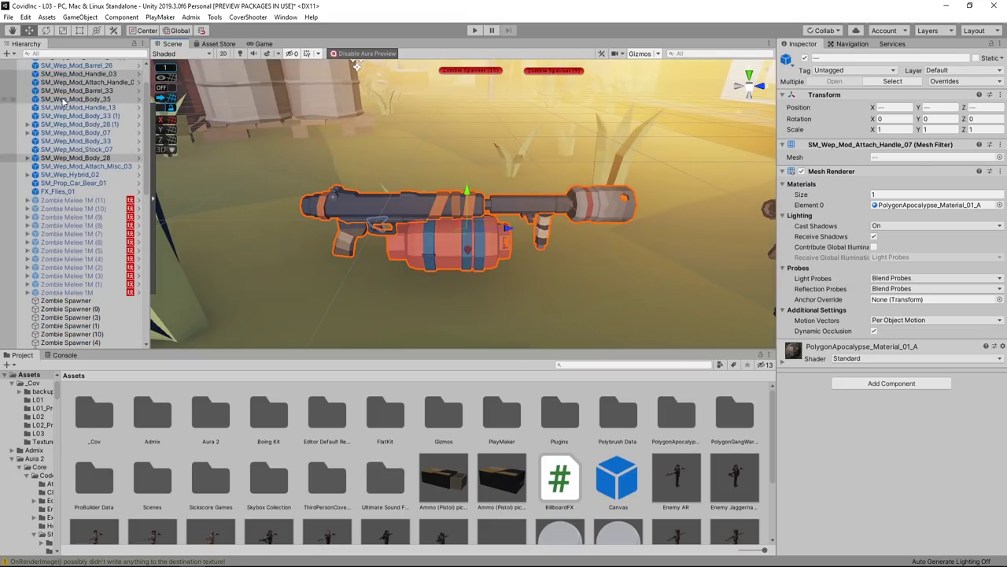
drag(73, 101, 72, 80)
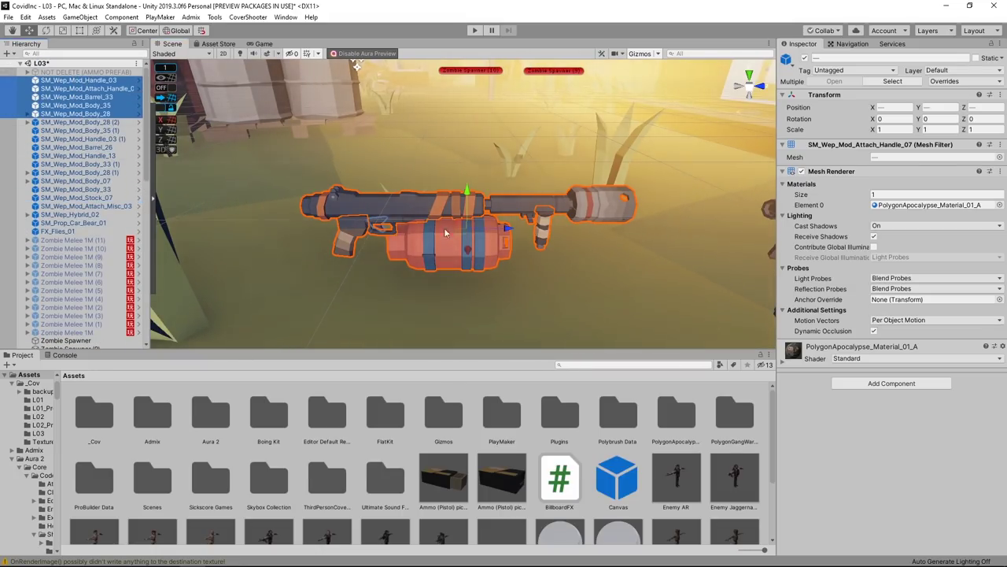
Create a new empty GameObject beside the SM_Wep_Mod_Handle_03 part
click(108, 80)
right_click(108, 81)
click(132, 227)
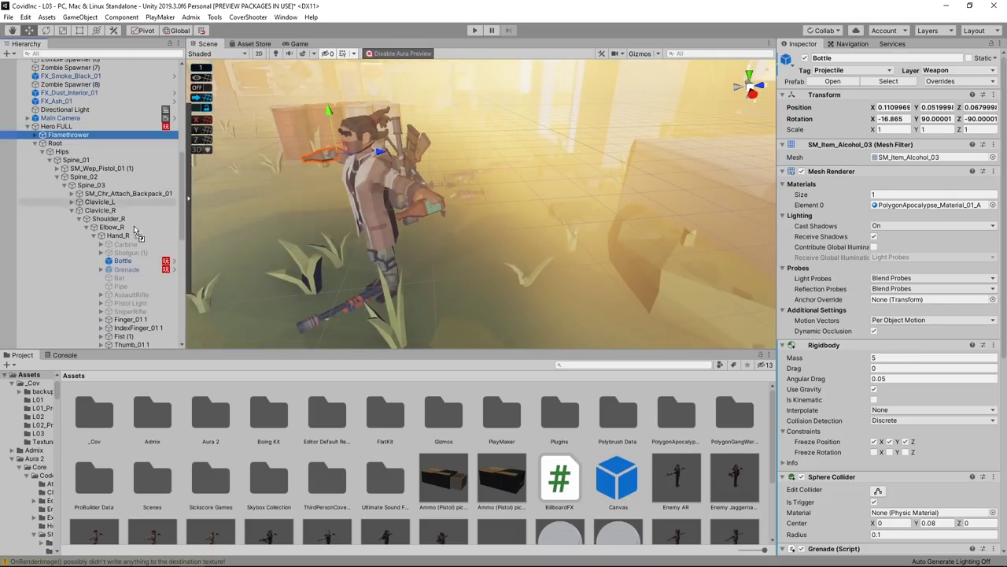
Parent the Flamethrower under Hand_R and rotate it locally to 0, 90, -90 along the hand
drag(135, 234, 136, 234)
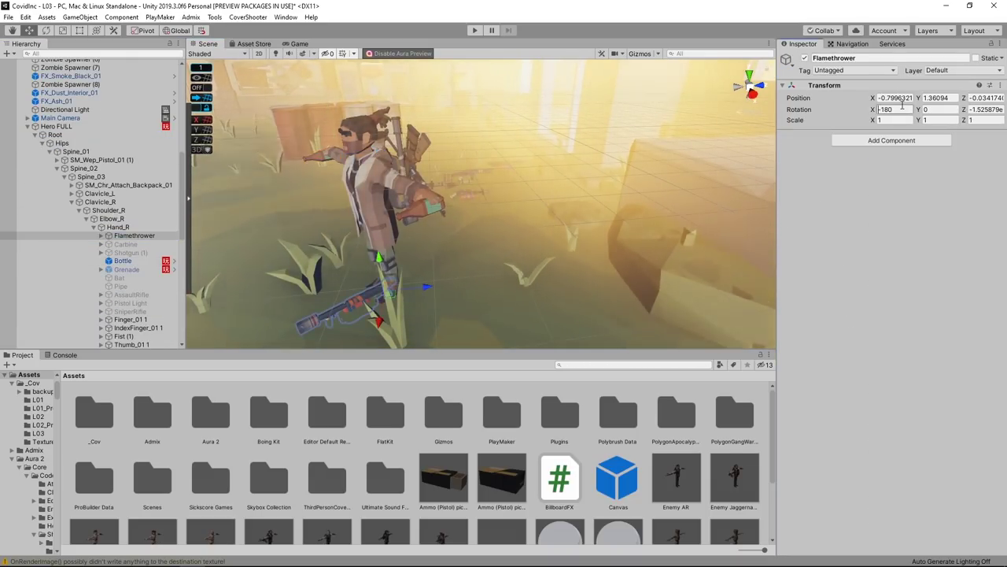
key(f)
key(e)
key(x)
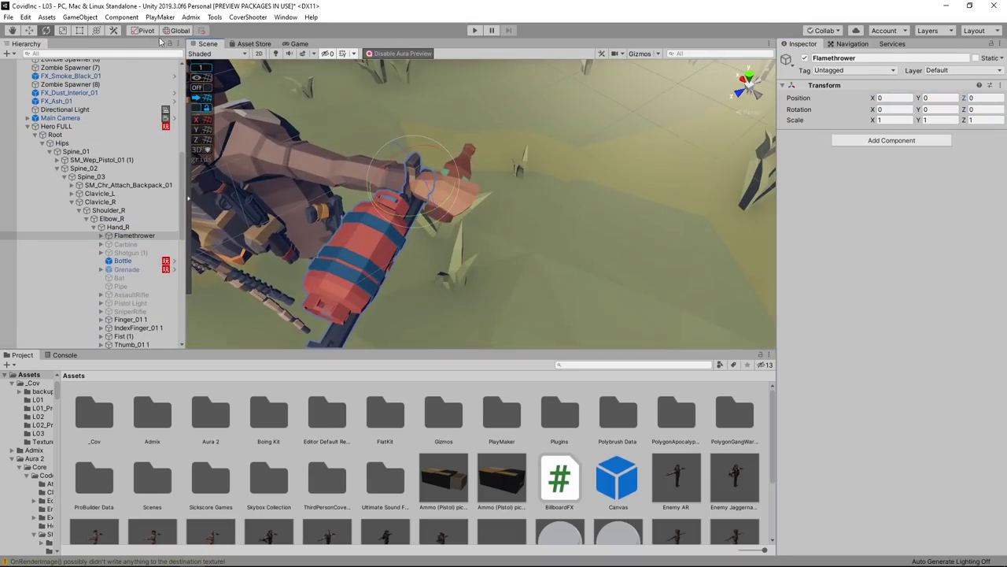
mouse_move(453, 167)
mouse_down()
mouse_move(473, 197)
mouse_move(519, 201)
mouse_move(488, 225)
mouse_move(551, 236)
mouse_up()
key(w)
Locate the Flamethrower in Hero FULL's Character Inventory weapon slot Element 7 and select it
click(55, 126)
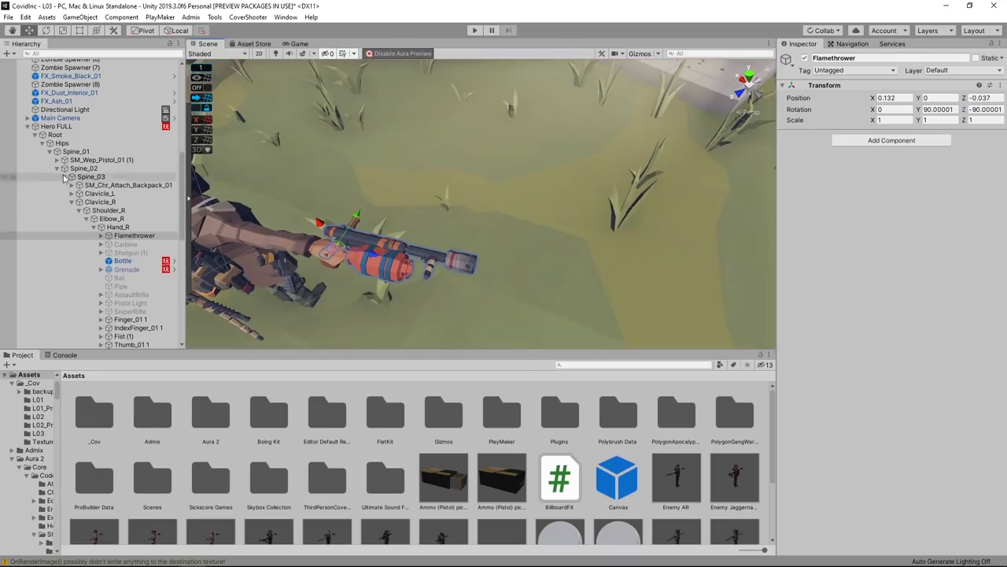
scroll(843, 328, down, 8)
click(847, 302)
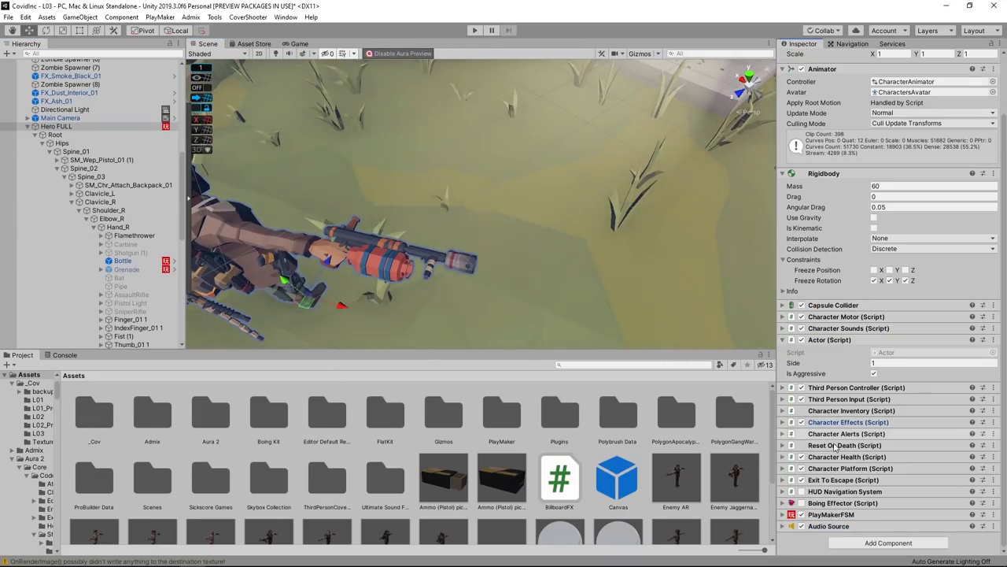
click(852, 290)
scroll(898, 308, down, 5)
scroll(898, 308, up, 5)
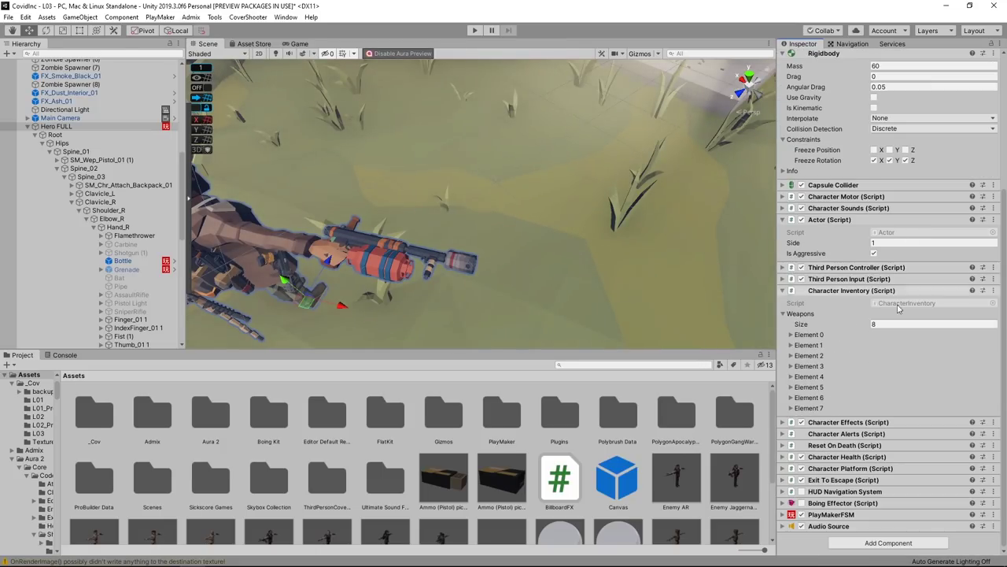
click(809, 408)
double_click(932, 429)
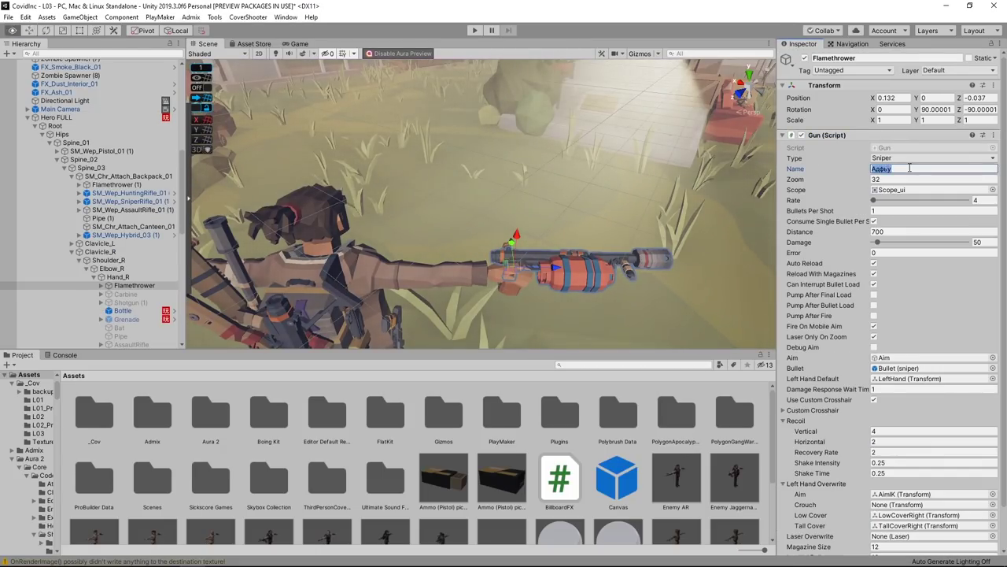
Enter 'Flamethrower' as the Gun name with Zoom 0, Rate 10, Distance 120, Damage 5, Error 3
text(Flamethrower)
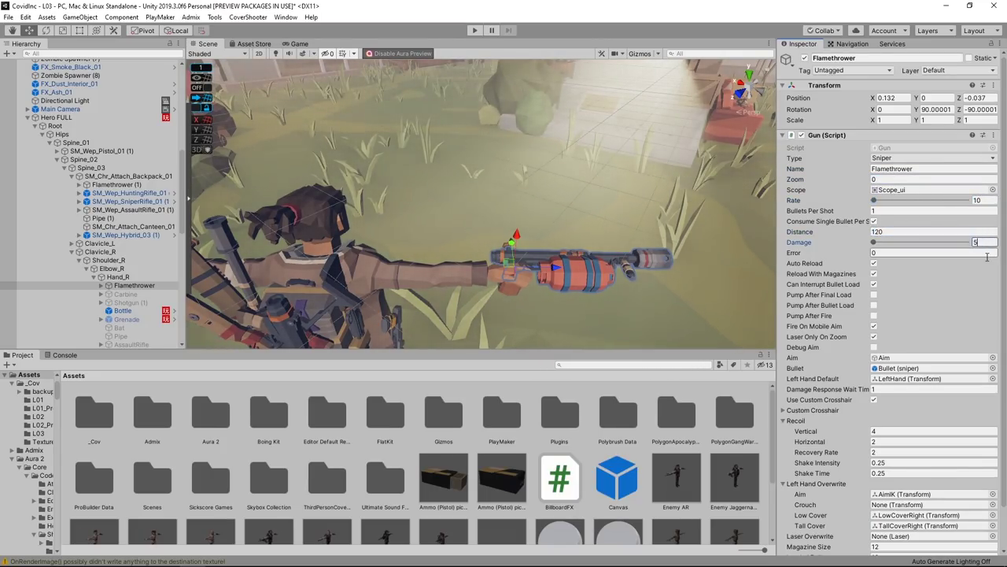
click(984, 252)
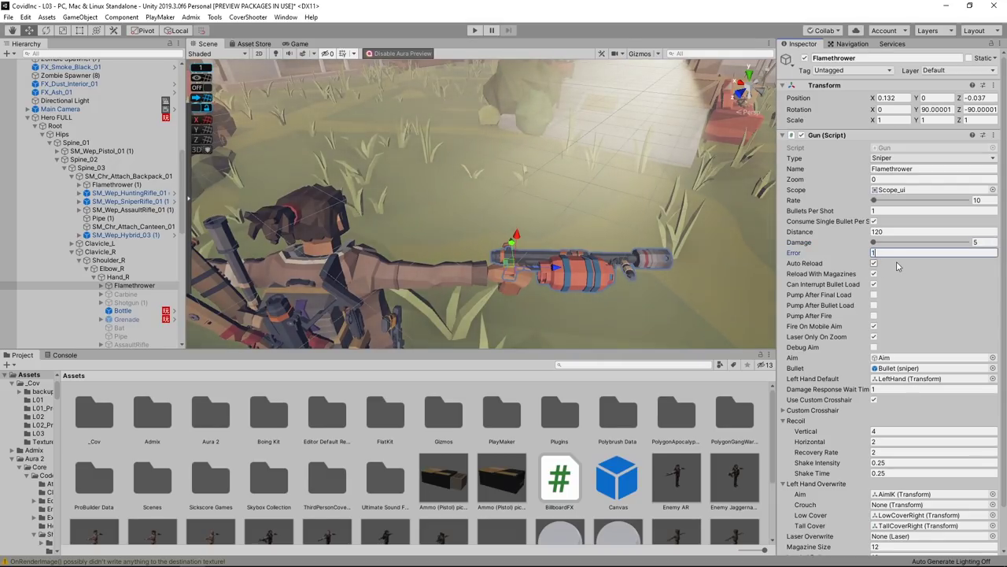
scroll(930, 285, down, 3)
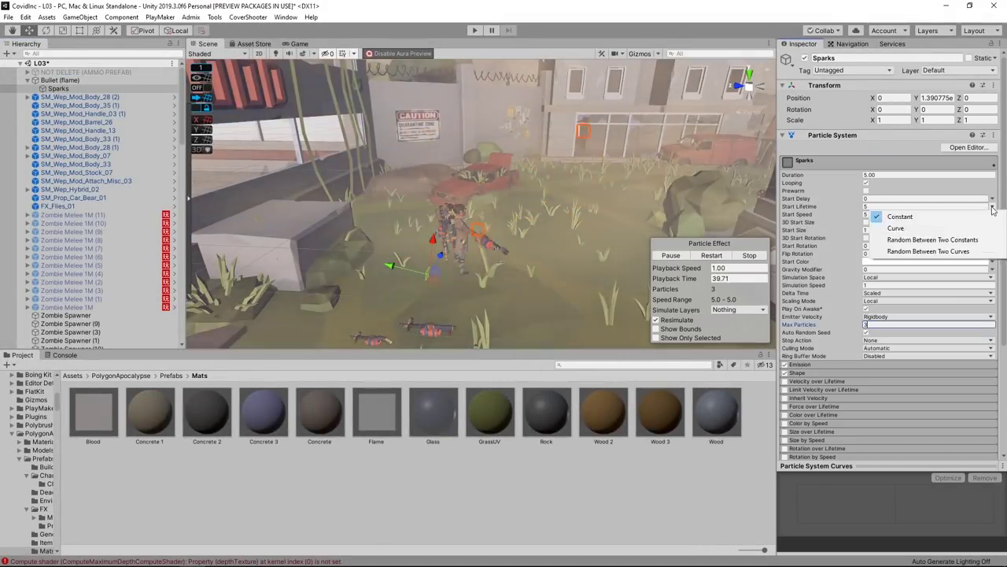
Assign Bullet (flame) with Rate 50, Distance 90, Magazine 200, Recoil 0.1, and replay to test
click(905, 238)
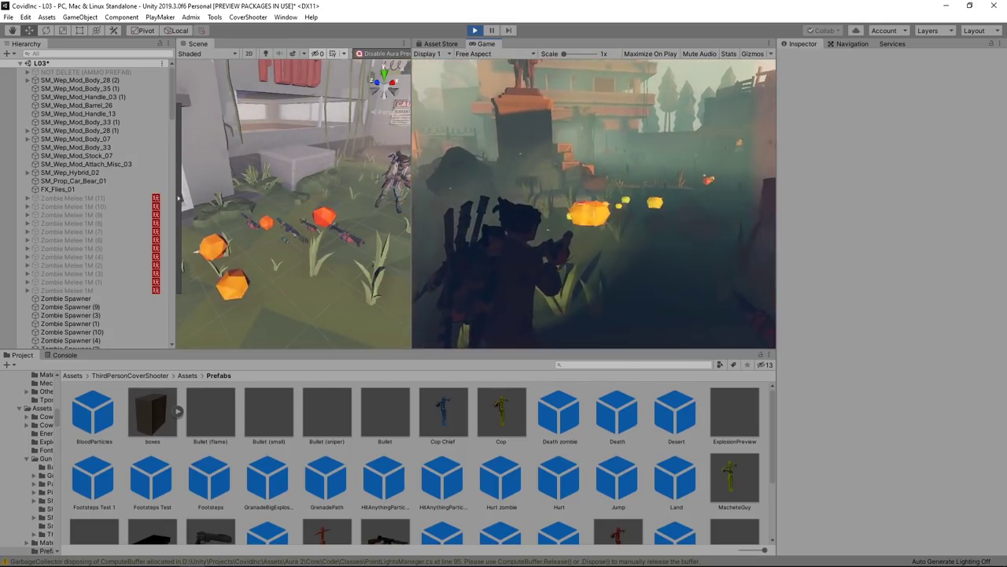
click(474, 30)
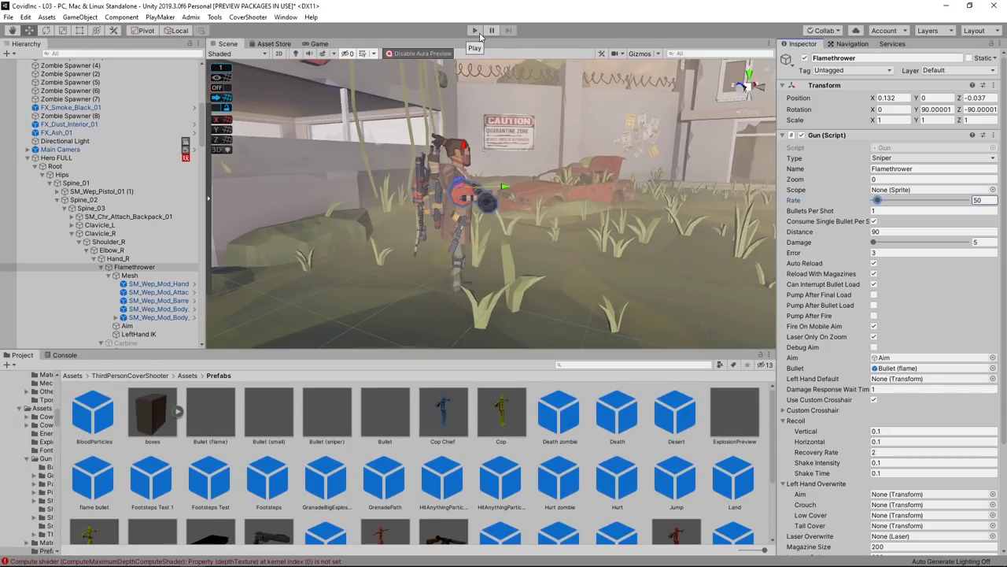
click(480, 33)
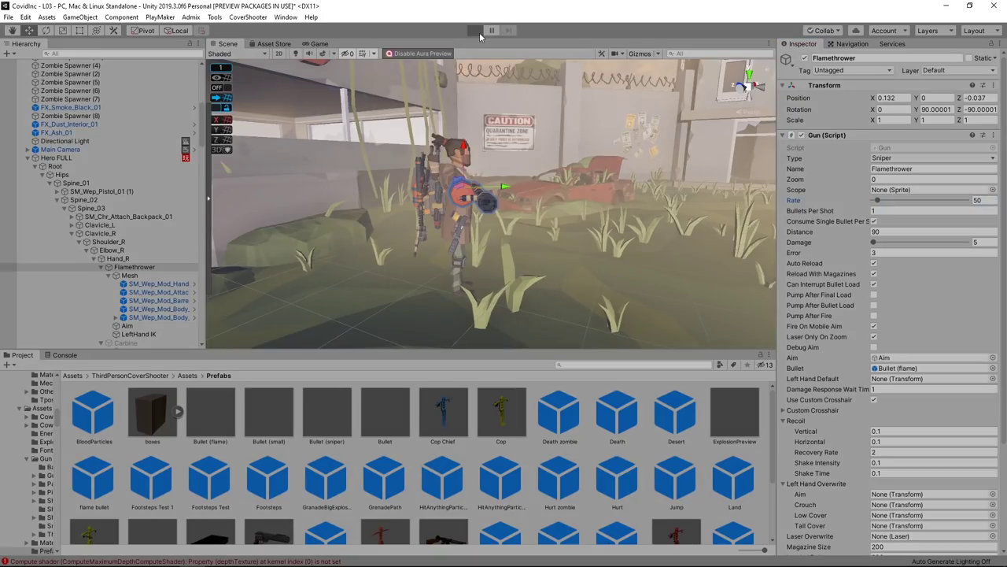
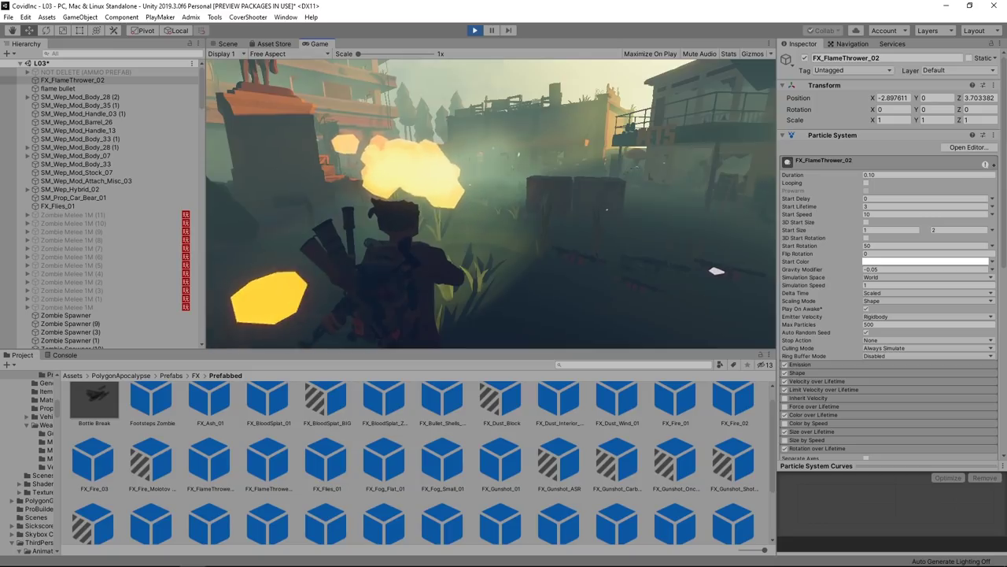
Aim the assault rifle at the zombies and fire repeatedly to check hits, blood and explosions
right_click(490, 204)
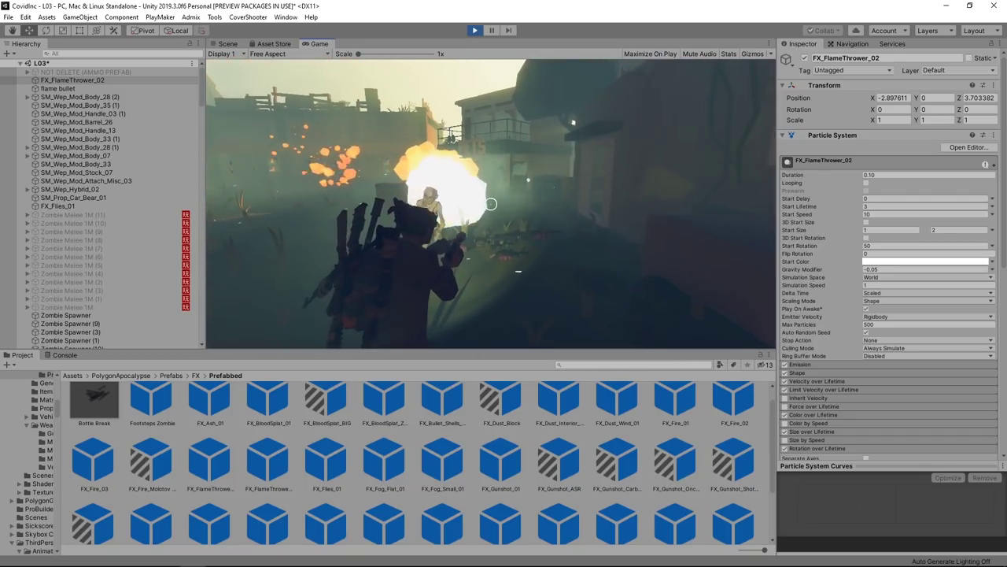
click(473, 30)
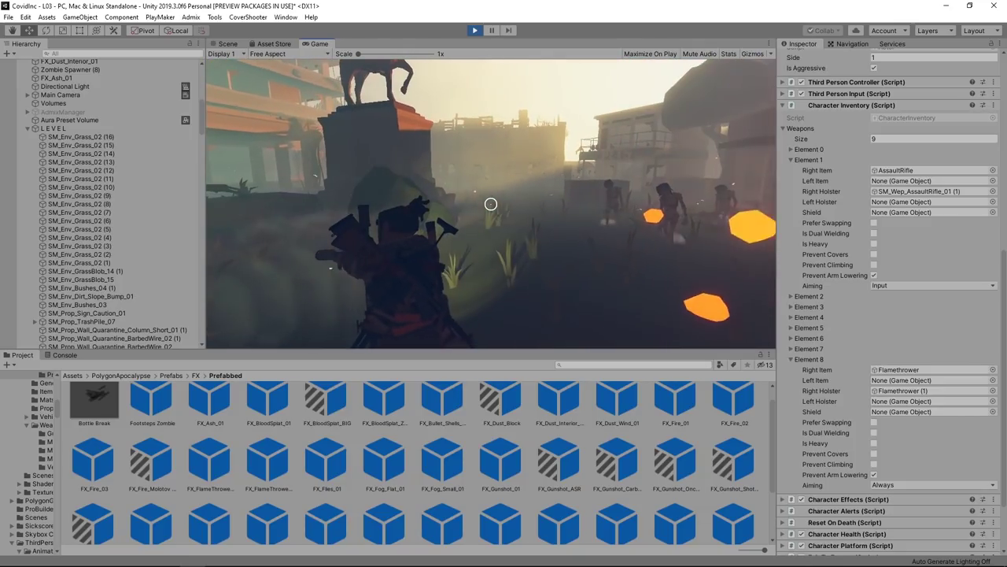
click(490, 204)
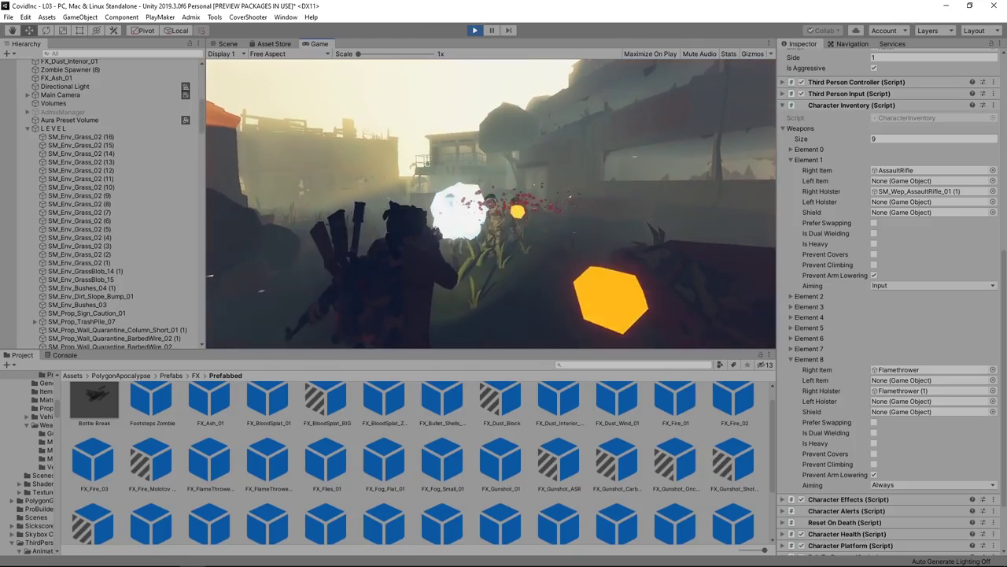
click(490, 203)
click(491, 204)
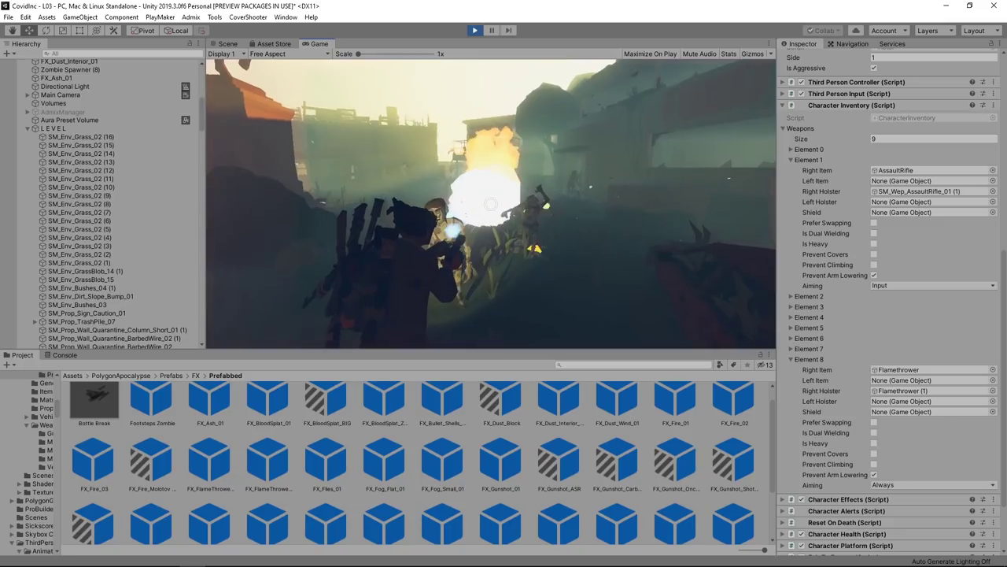
click(491, 204)
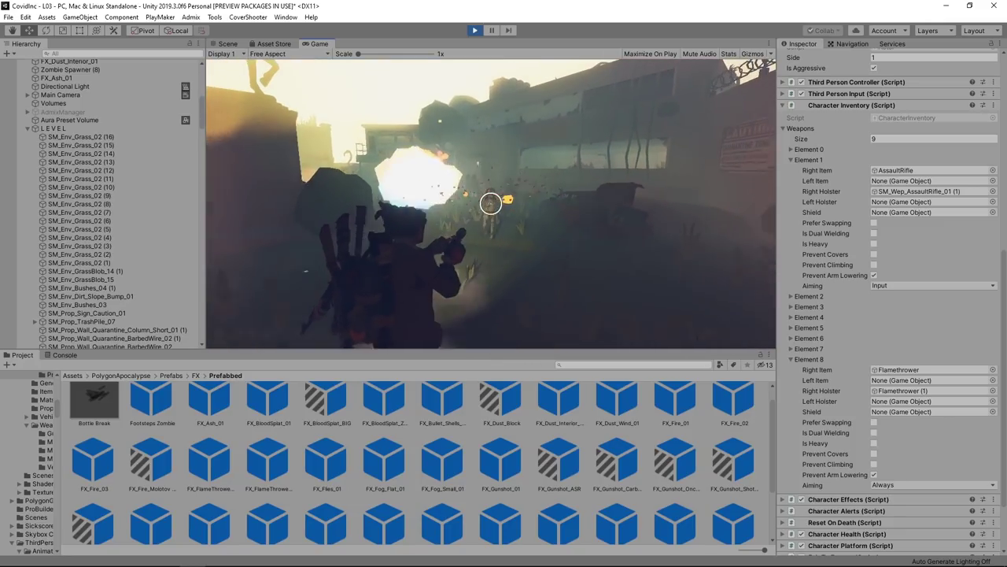
click(490, 203)
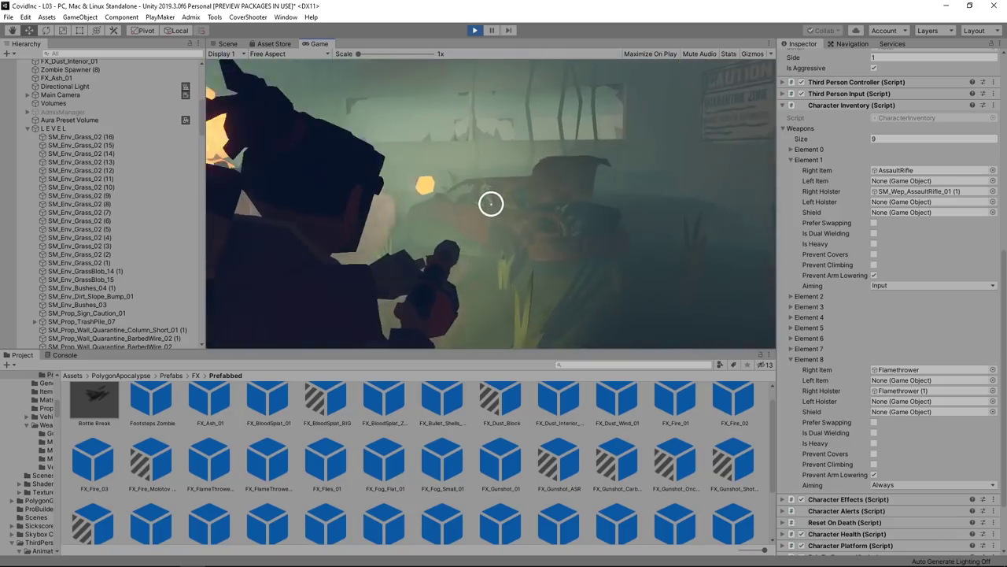
key(shift+space)
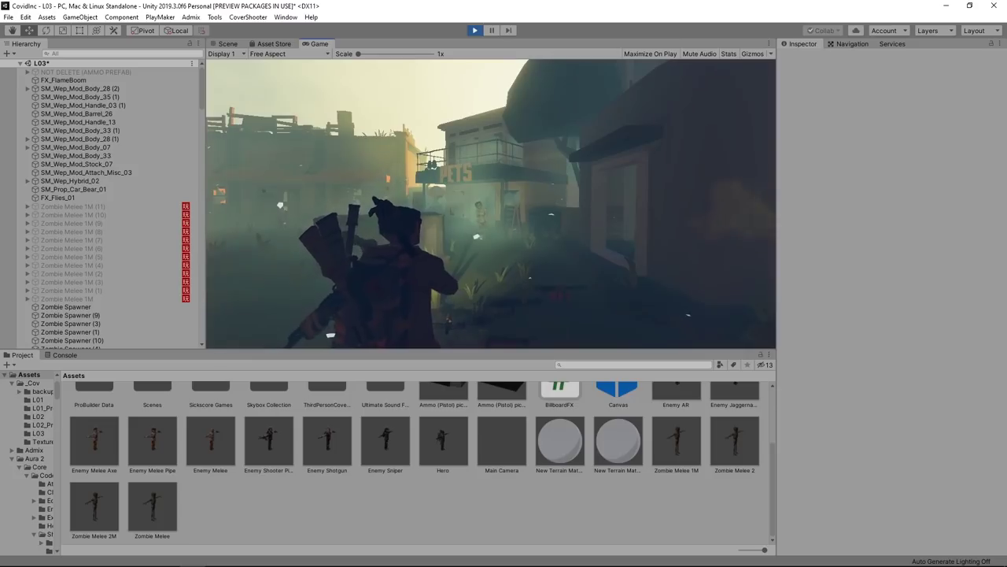
Keep shooting the zombies with the assault rifle while running the character forward
click(490, 203)
click(491, 204)
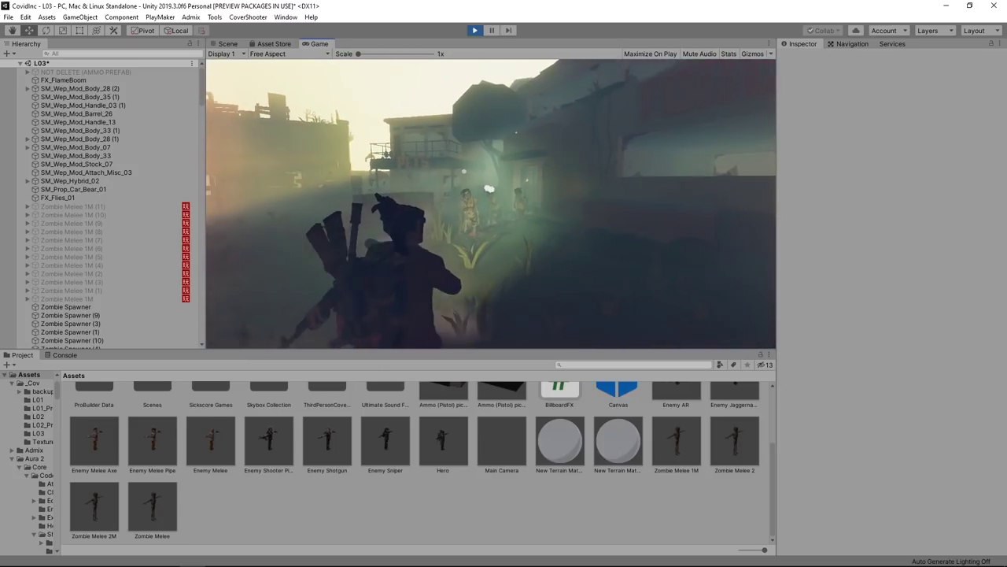
click(490, 203)
click(490, 204)
key(w)
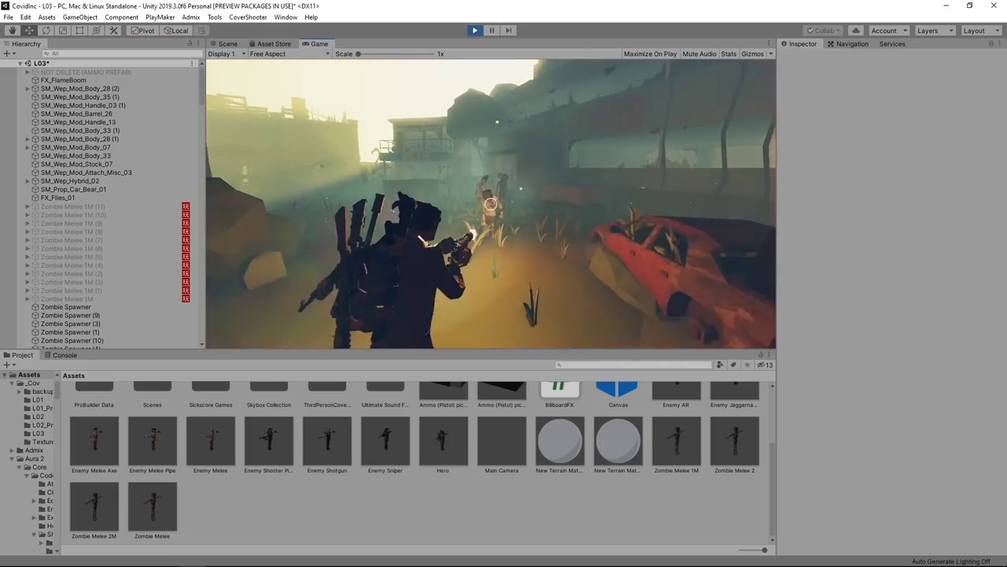
click(490, 204)
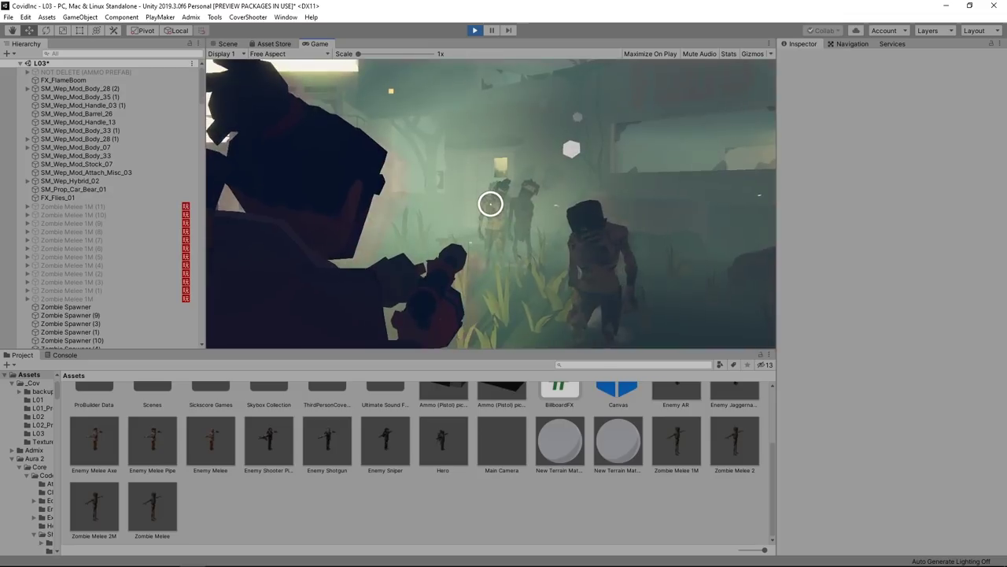
click(490, 204)
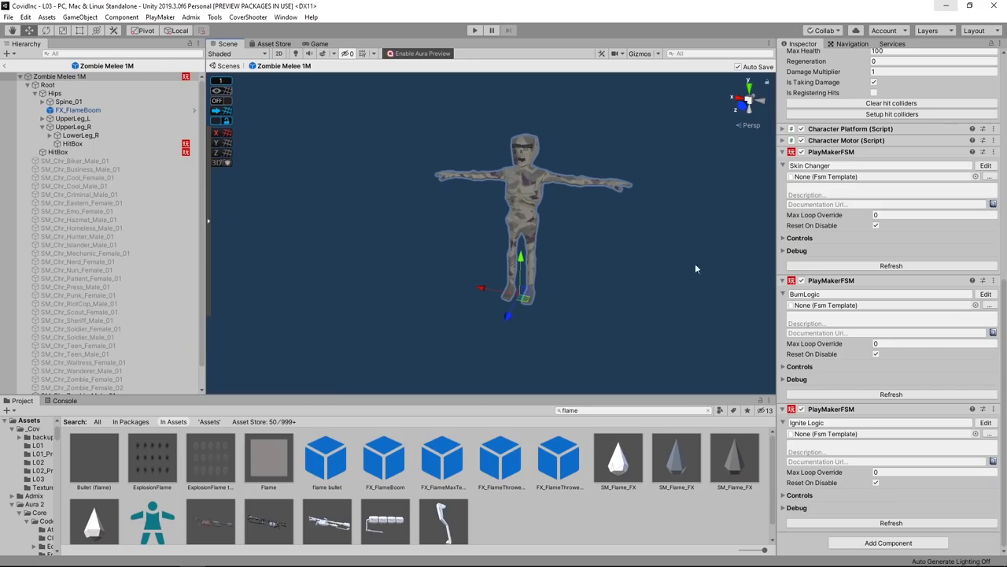
Select the Zombie Melee 1M root and open its BurnLogic PlayMakerFSM for editing
click(497, 216)
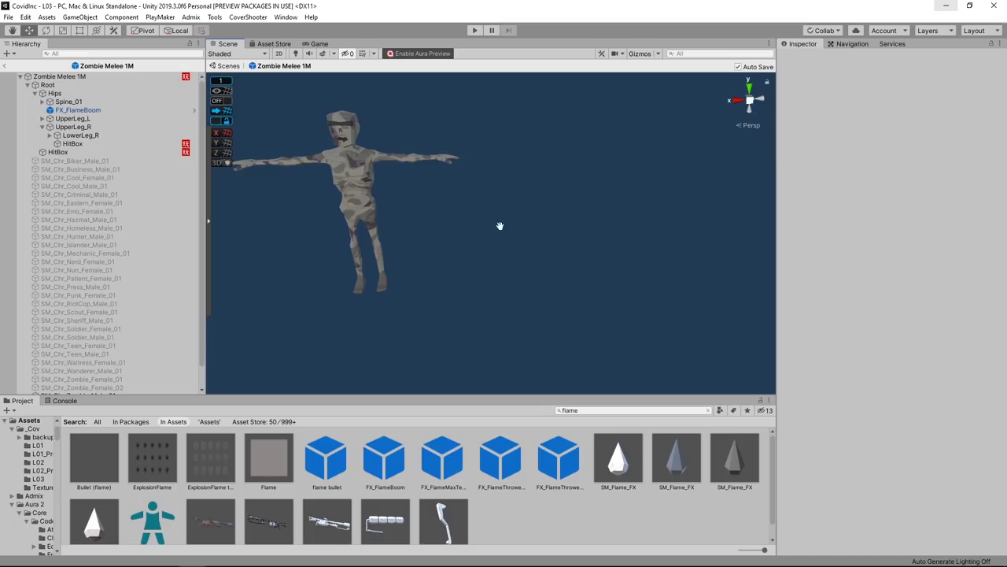
alt+drag(497, 220, 606, 247)
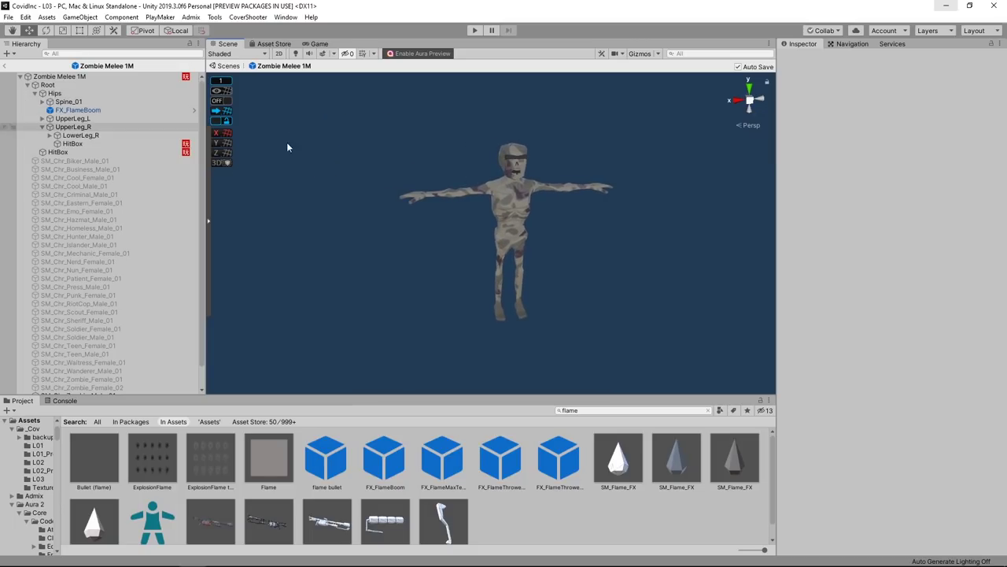
click(87, 76)
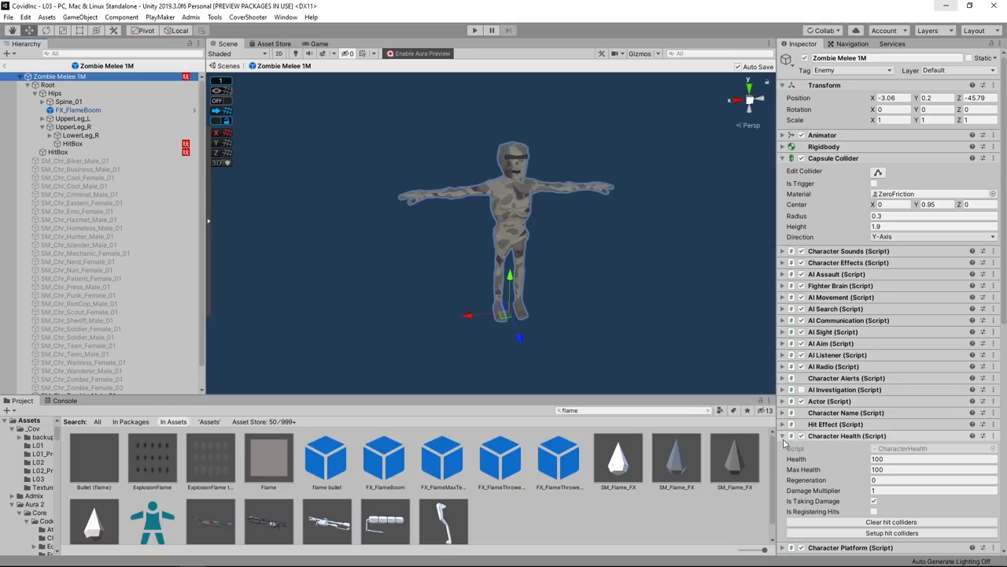
scroll(854, 439, down, 10)
scroll(917, 310, down, 1)
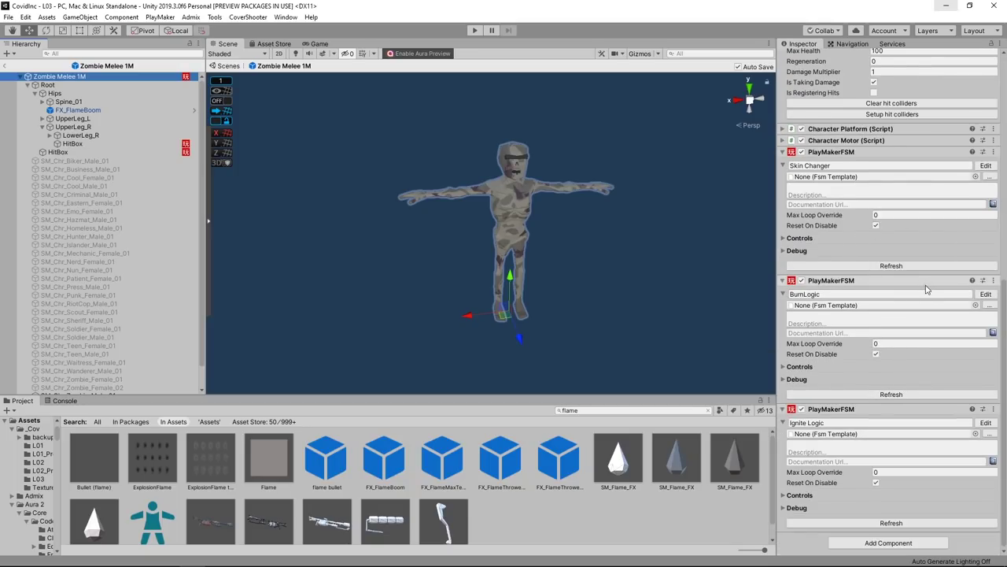
click(988, 295)
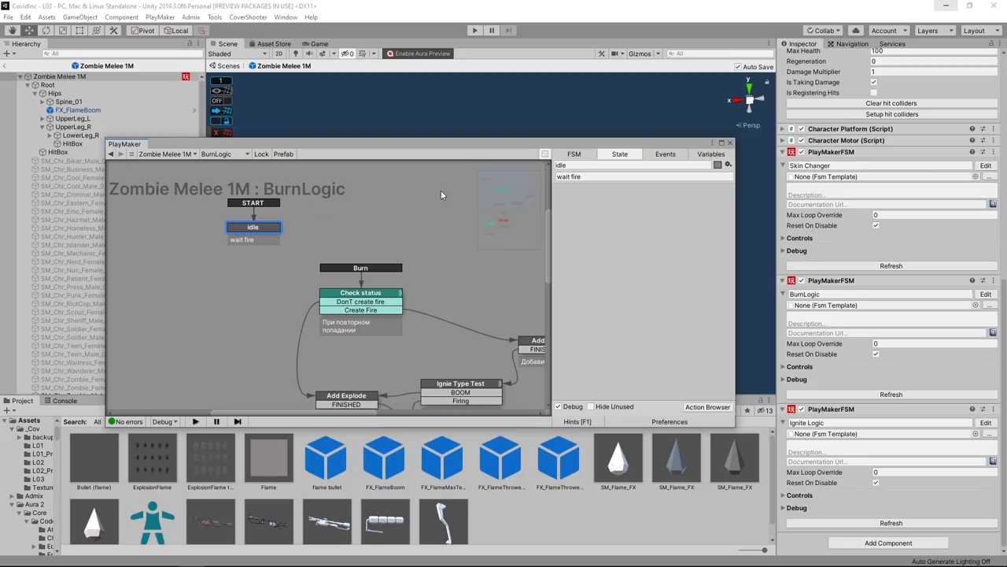
click(428, 216)
middle_drag(378, 279, 318, 232)
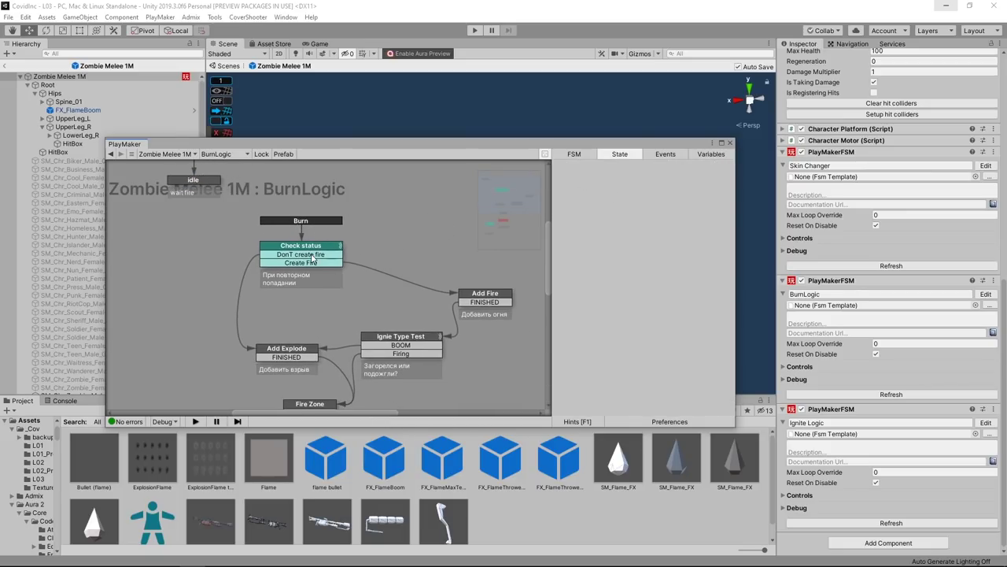
click(313, 260)
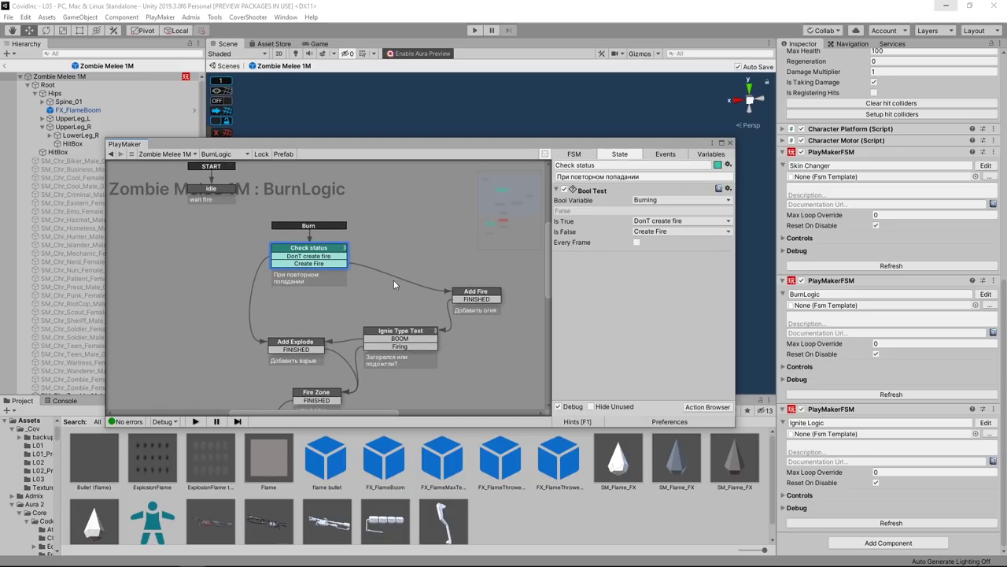
middle_drag(393, 279, 399, 227)
middle_drag(417, 353, 452, 308)
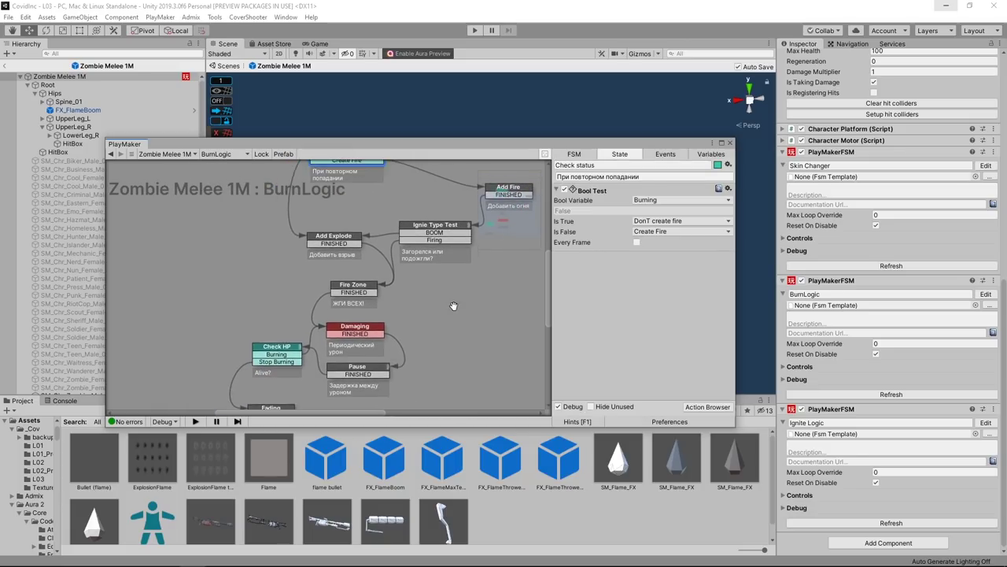
middle_drag(371, 151, 402, 208)
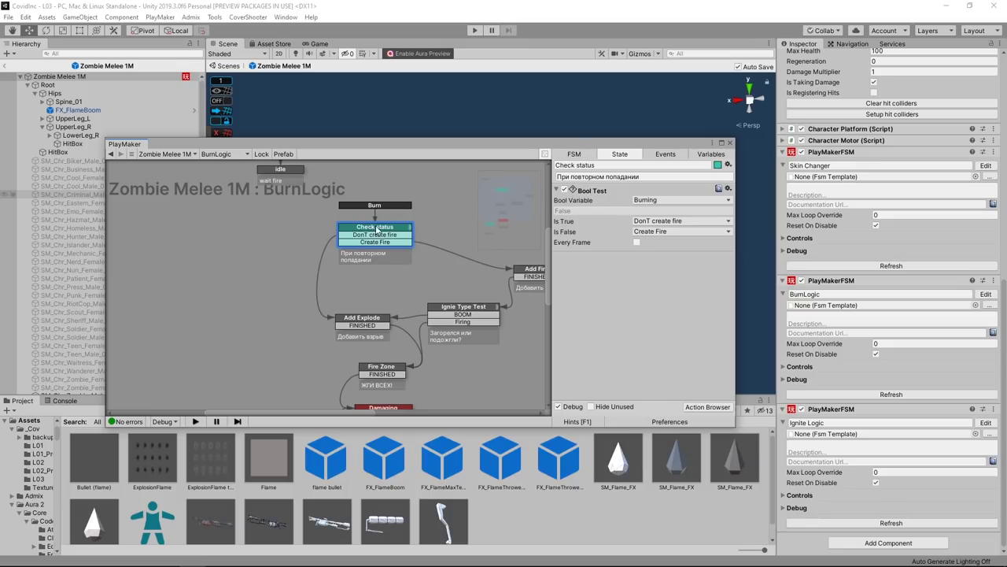
middle_drag(489, 270, 418, 264)
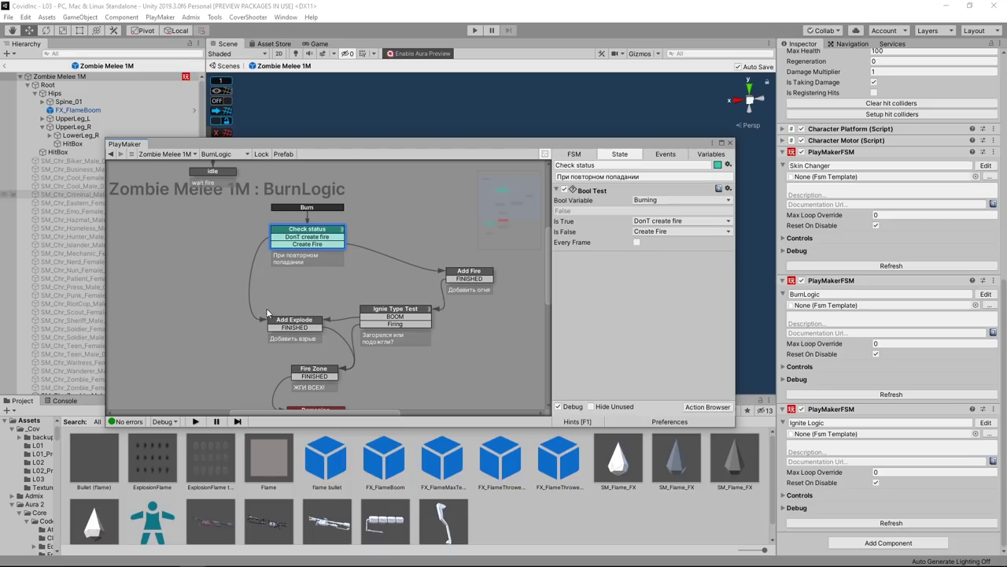
click(297, 327)
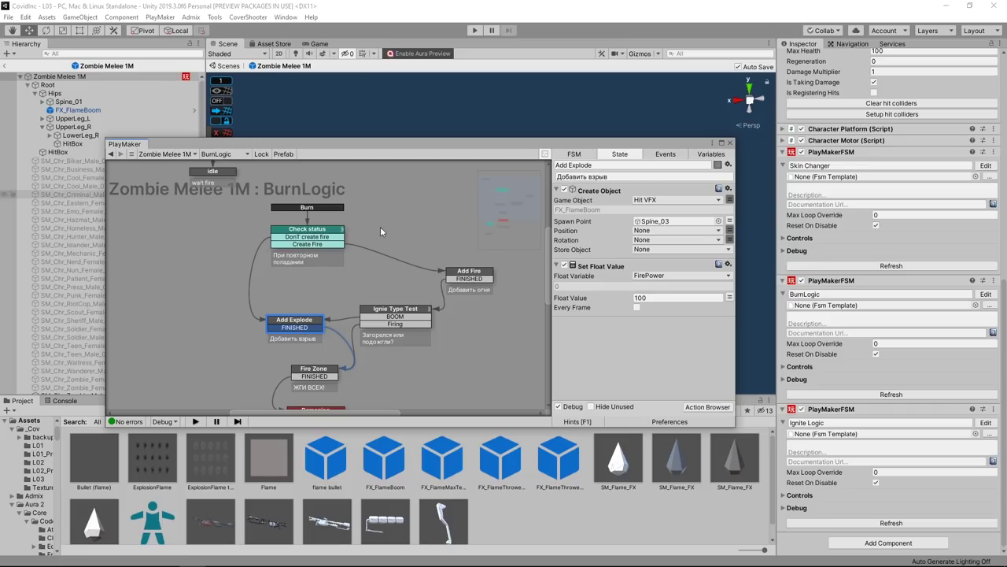
Review the Add Fire, Ignie Type Test, Fire Zone, Damaging, Pause and Check HP states
click(470, 275)
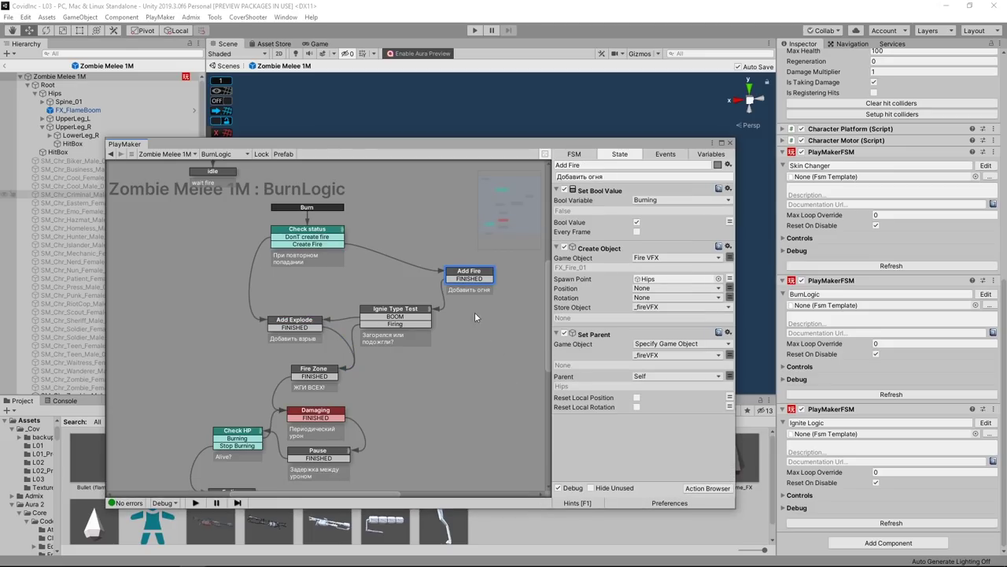
click(418, 312)
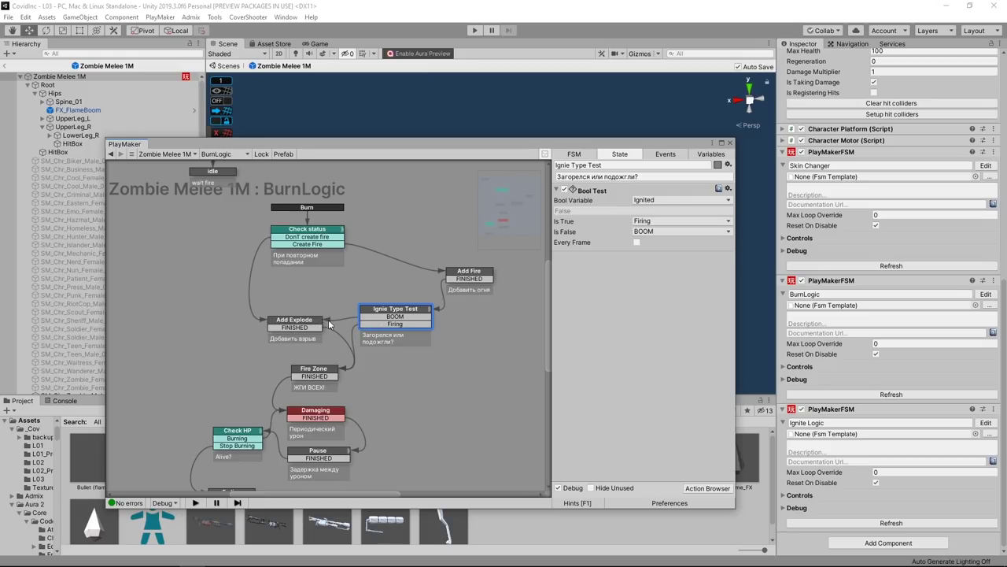
click(329, 376)
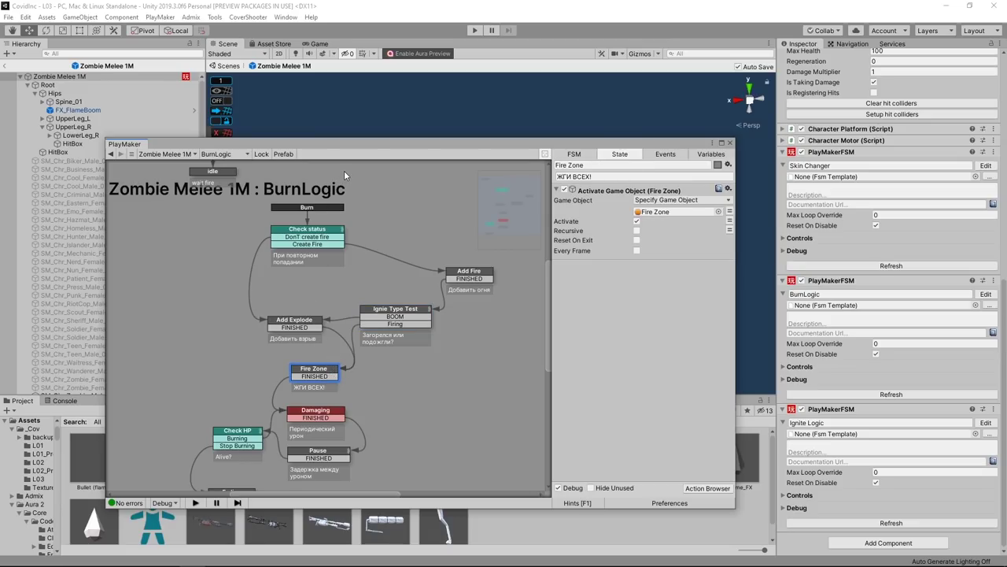
middle_drag(400, 384, 488, 335)
scroll(455, 312, down, 1)
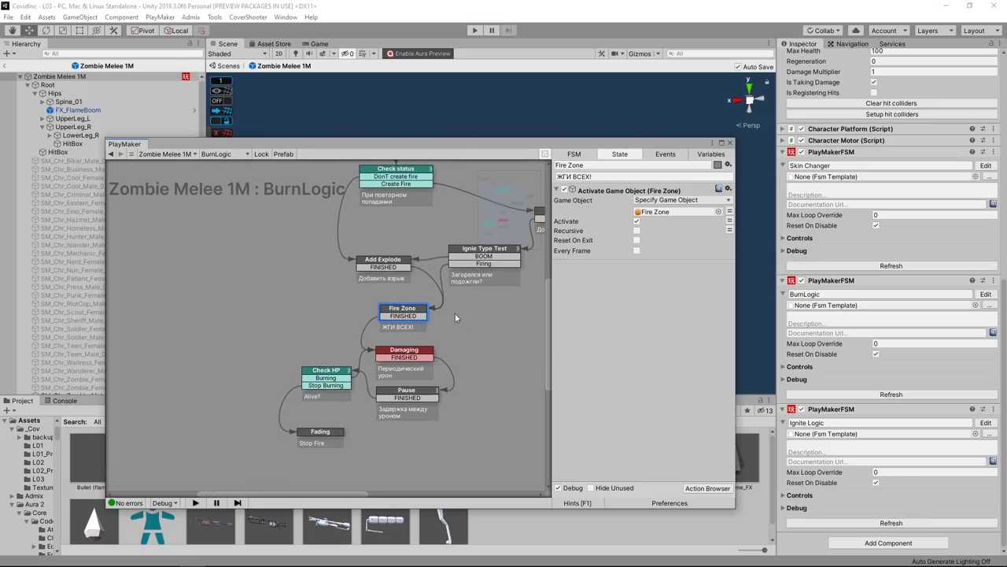
click(409, 355)
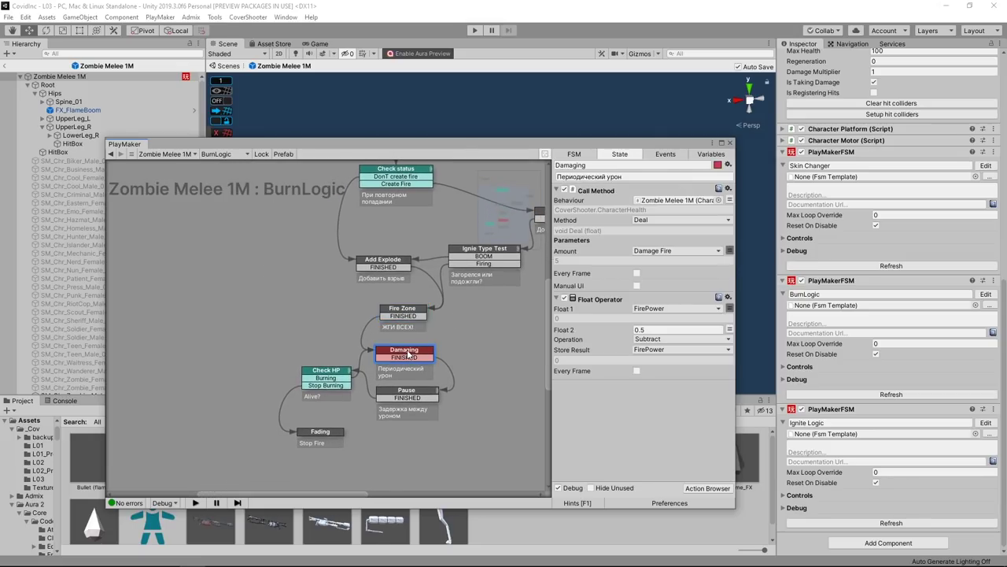
click(425, 396)
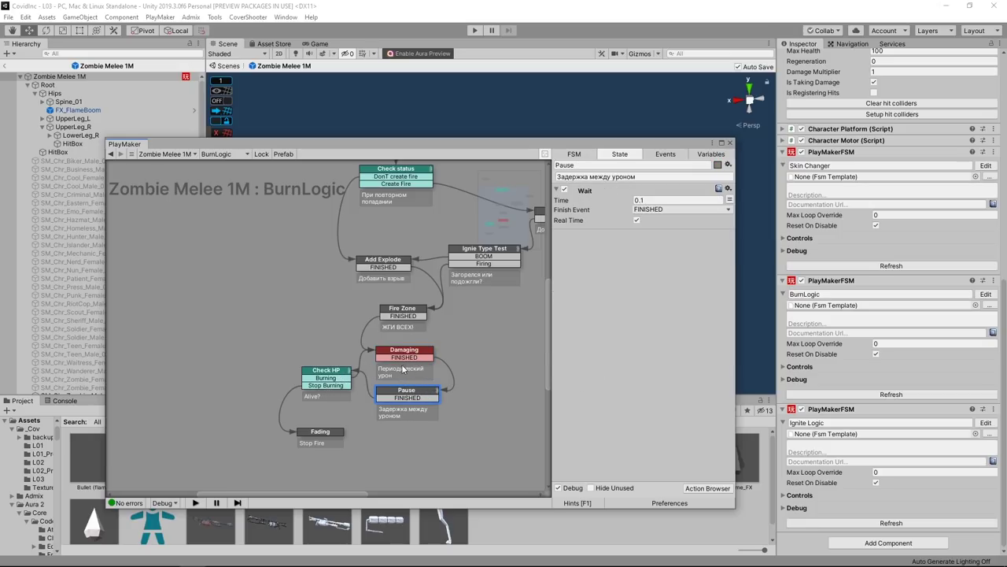
click(324, 382)
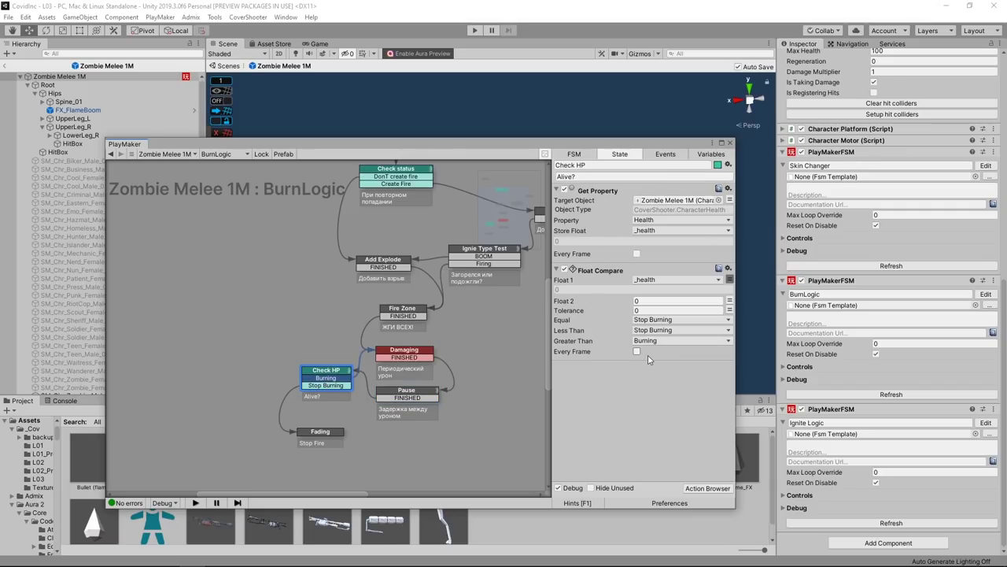
Confirm the Fading state's Destroy Object delay of 3, then switch to the Ignite Logic FSM
click(334, 433)
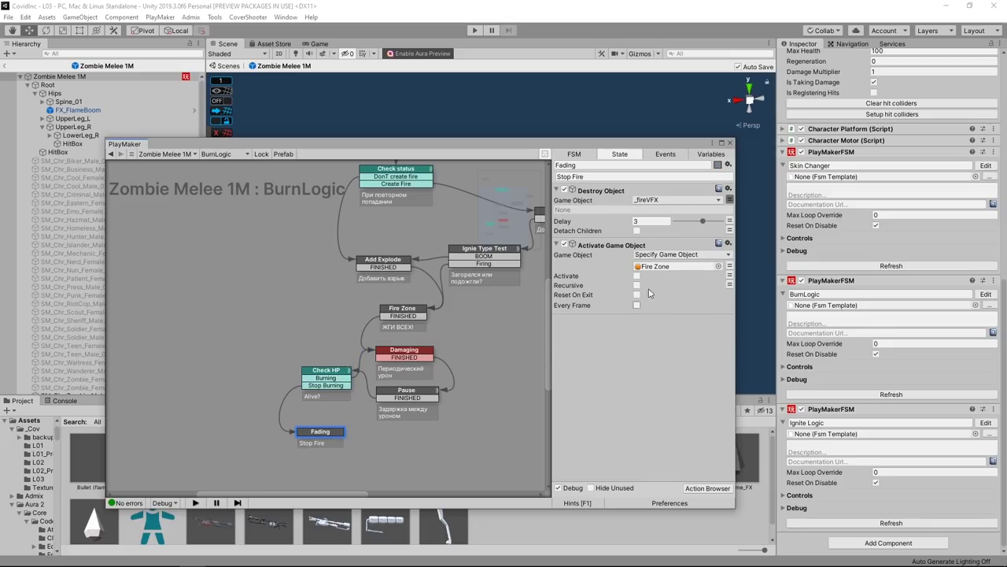
click(639, 220)
key(Return)
click(985, 423)
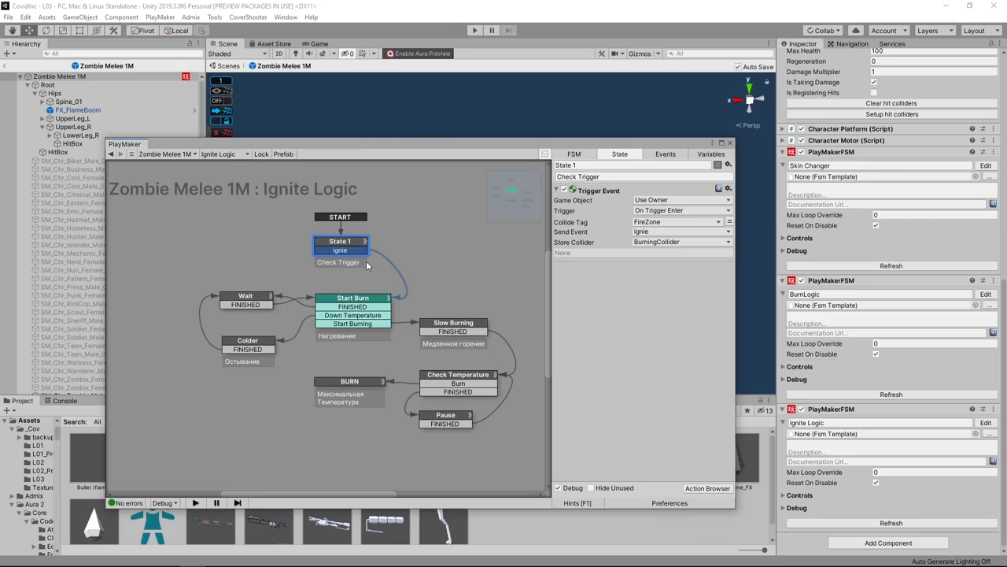
Review the Start Burn, Wait, Colder and Check Temperature states, noting the ignition threshold of 70
click(396, 300)
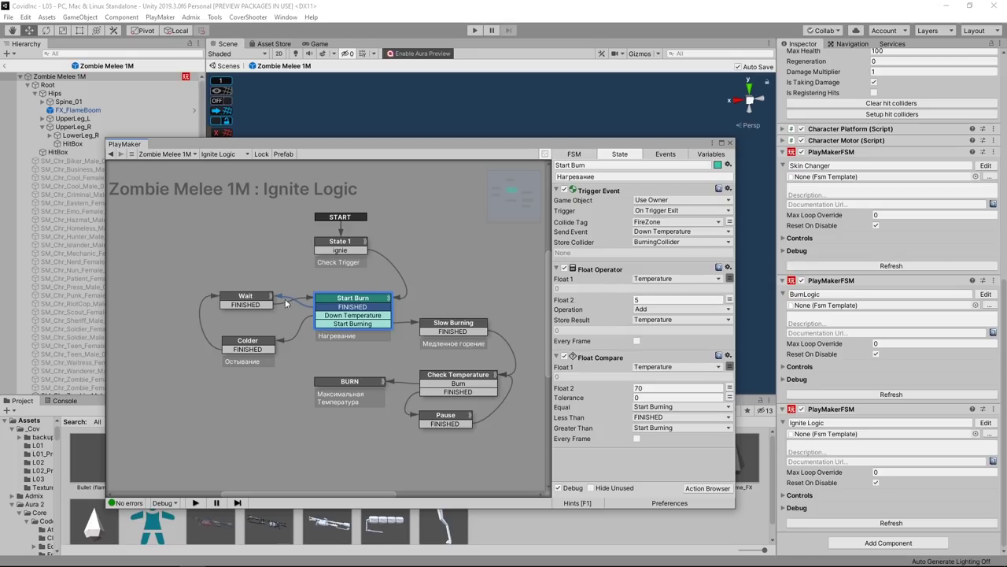
click(259, 300)
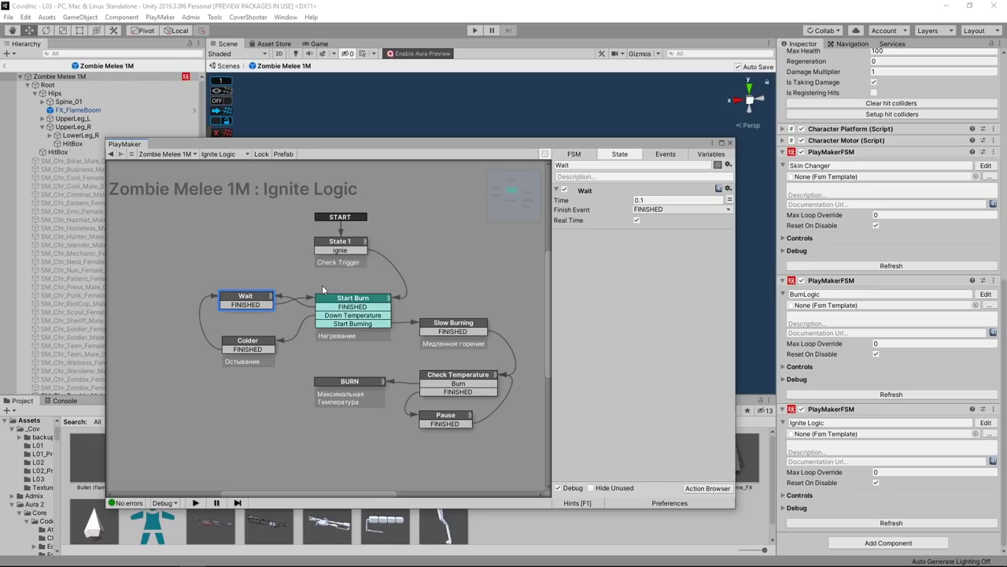
click(359, 303)
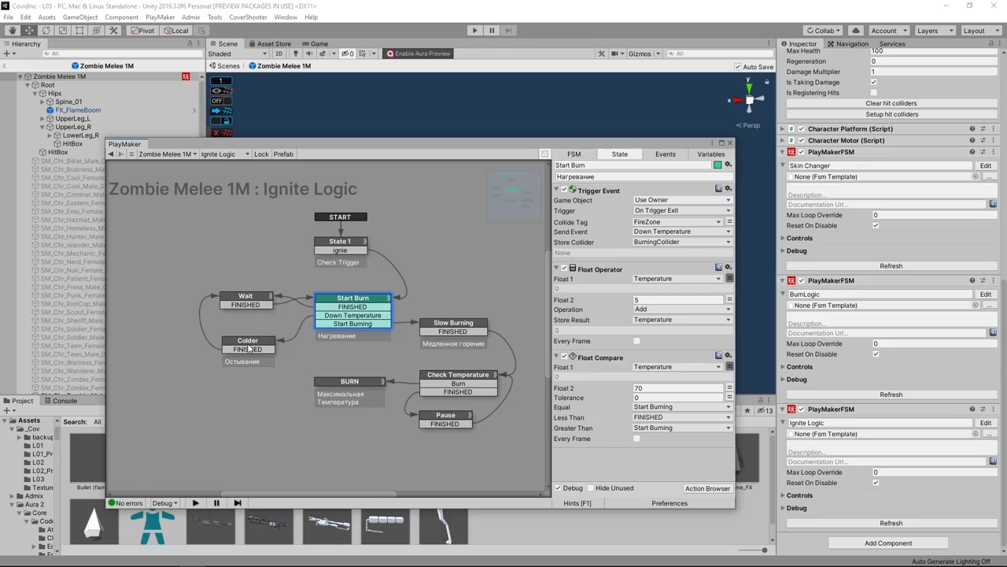
click(250, 348)
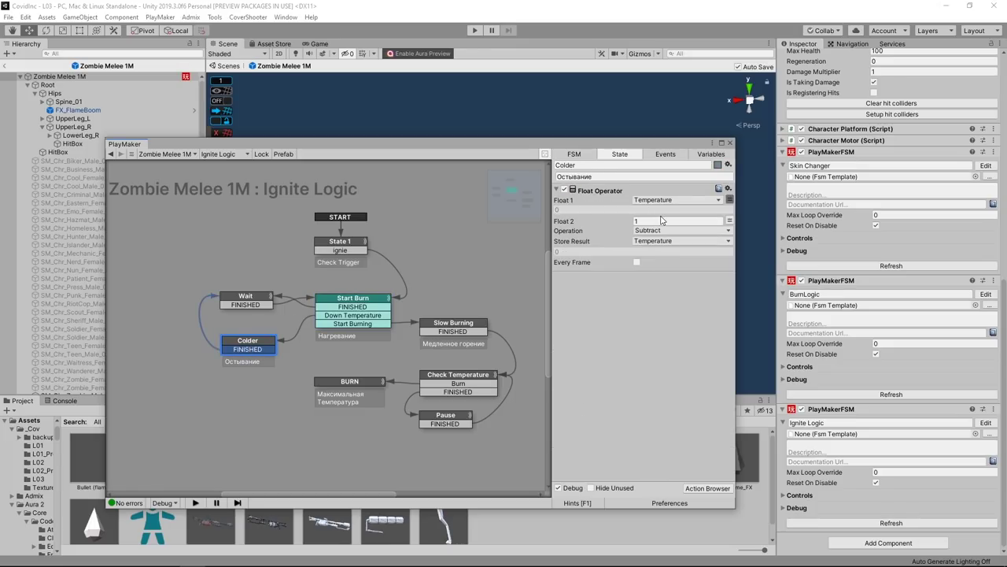
click(369, 298)
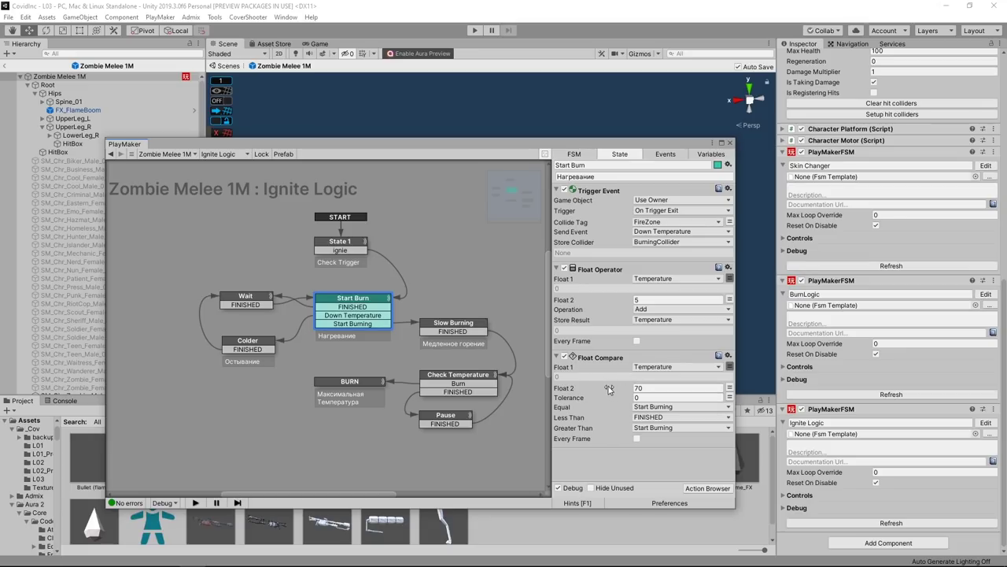
click(645, 387)
click(451, 332)
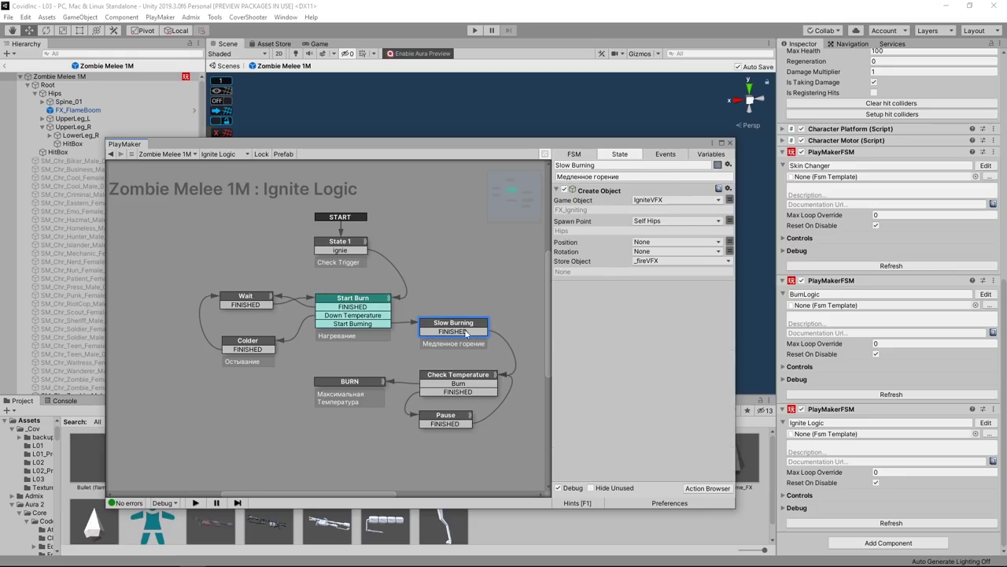
click(480, 378)
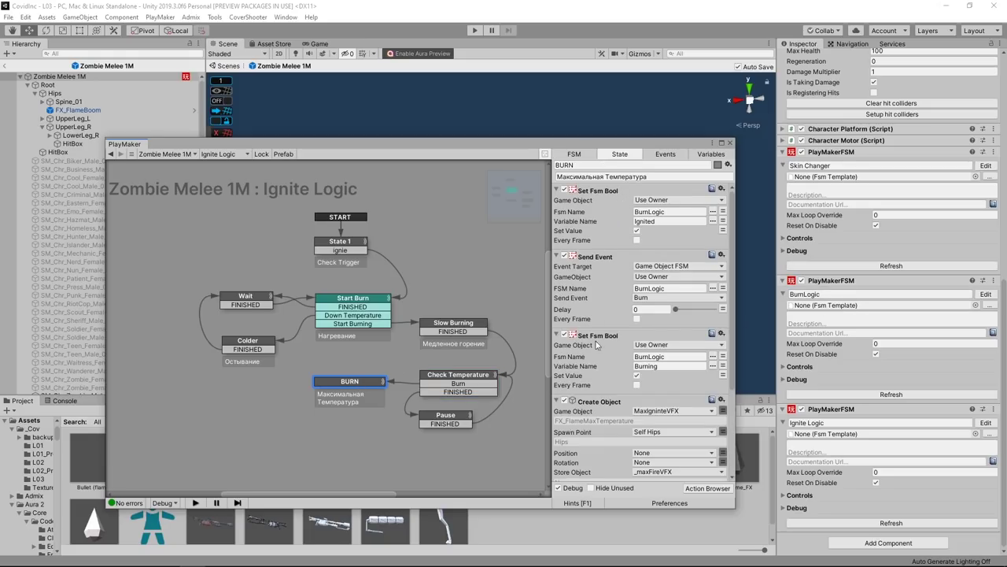
Set Check Temperature's temperature increase to 5
scroll(595, 374, down, 3)
scroll(594, 376, down, 1)
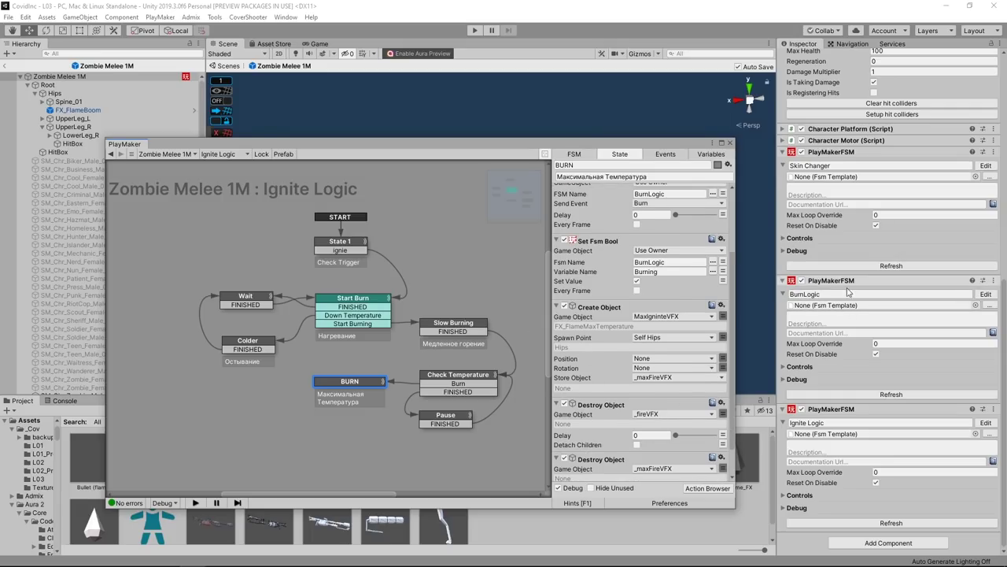
click(470, 379)
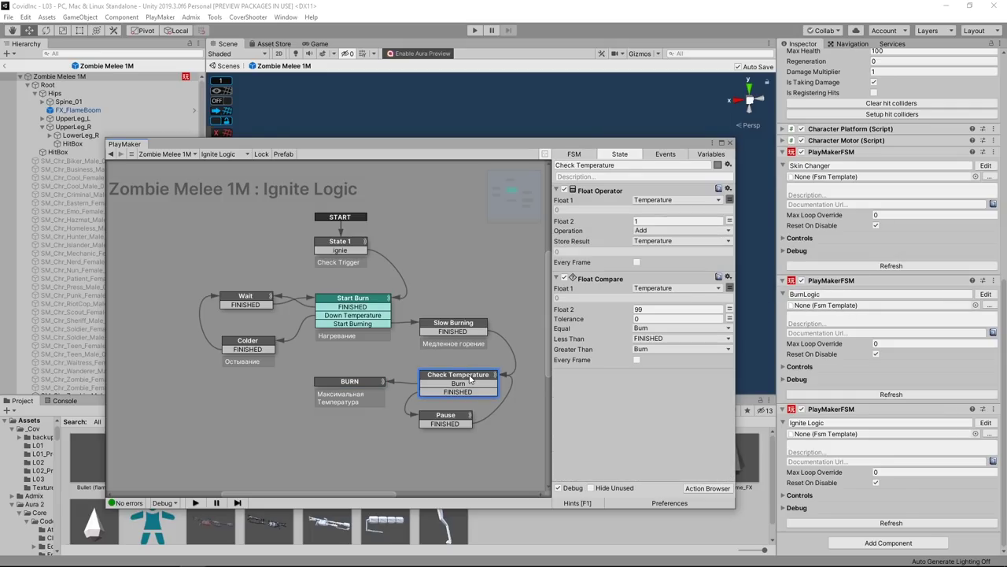
click(657, 221)
text(5)
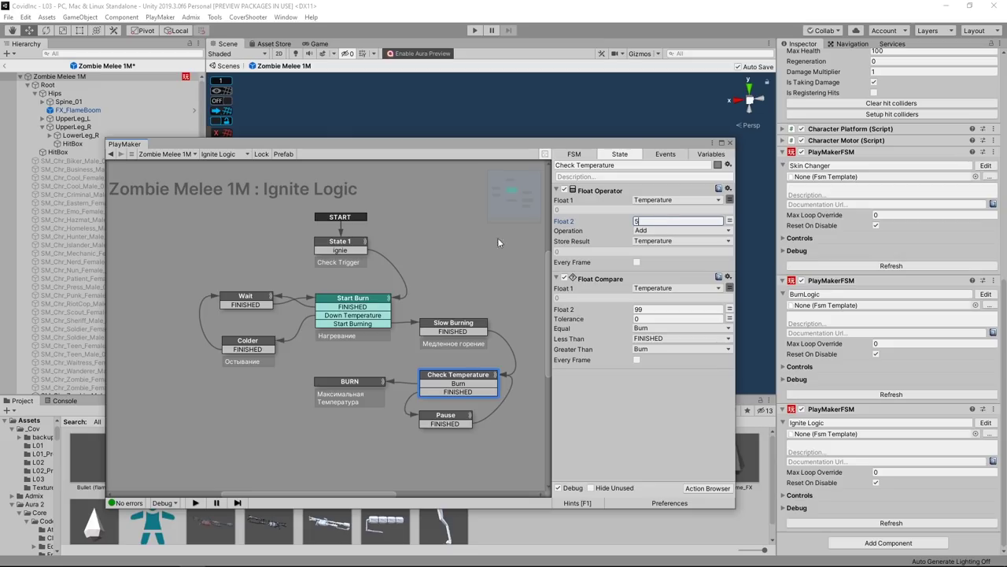
Set Start Burn's ignition threshold to 35 and heating increment to 3, then enter Play mode
click(359, 304)
click(666, 386)
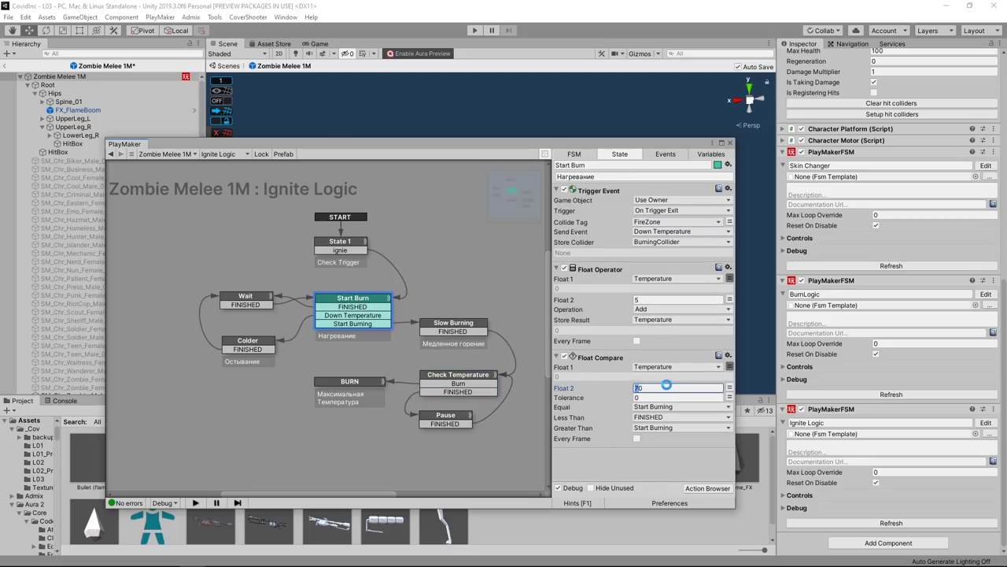
text(35)
click(660, 300)
text(3)
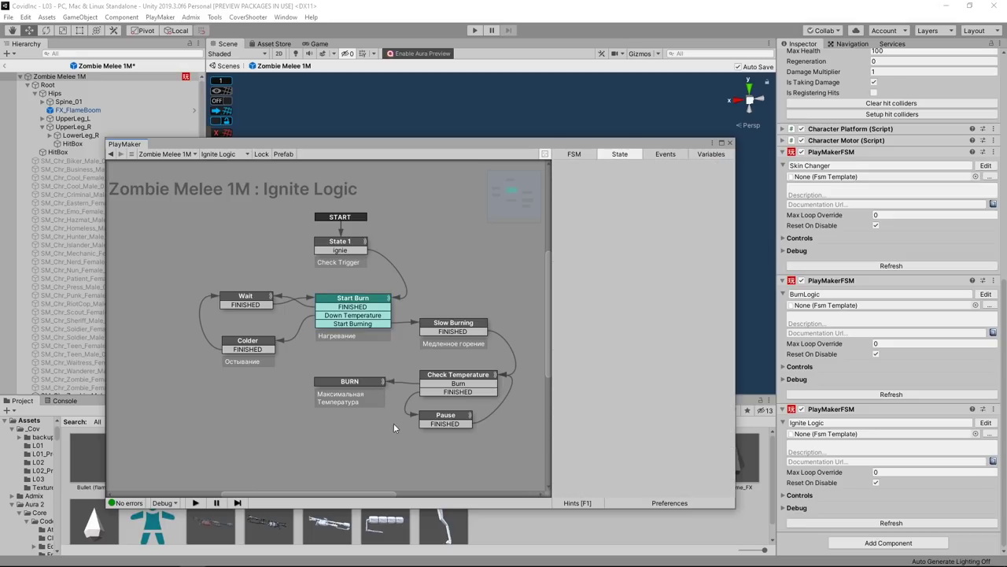
key(ctrl+p)
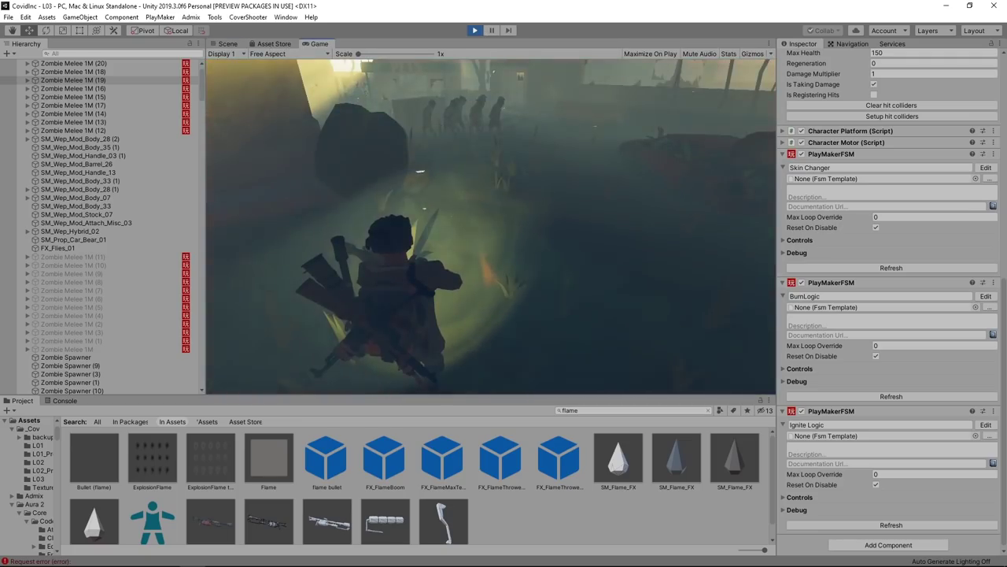
Fire the flamethrower at the zombies to test their ignition
click(490, 226)
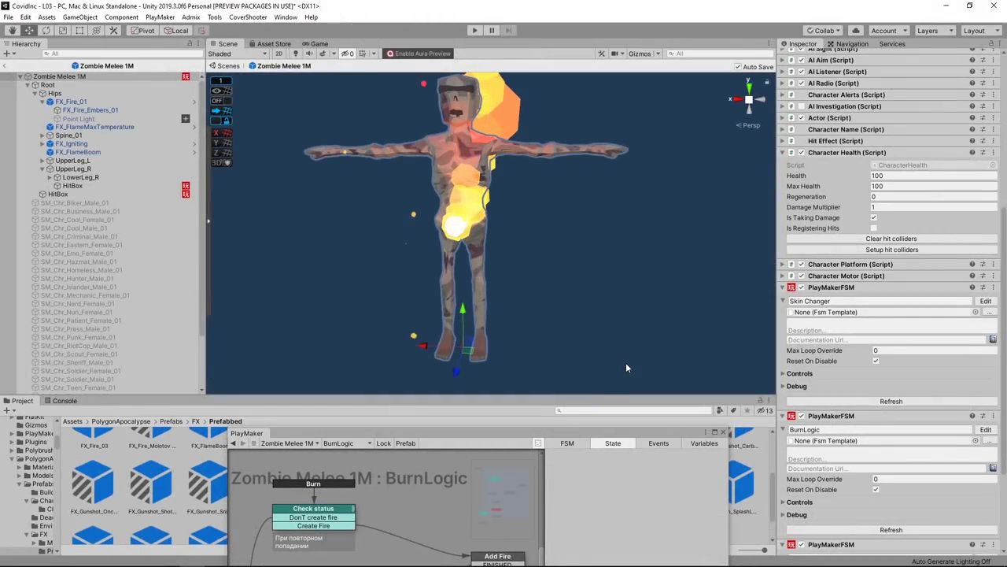
mouse_move(499, 434)
mouse_down()
mouse_move(551, 189)
mouse_move(743, 136)
mouse_up()
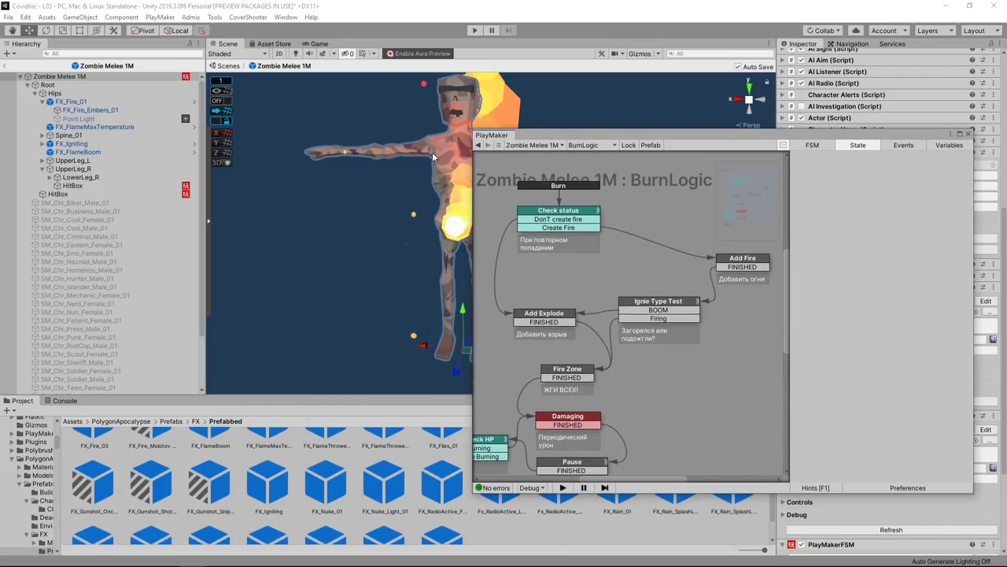
alt+drag(322, 200, 418, 209)
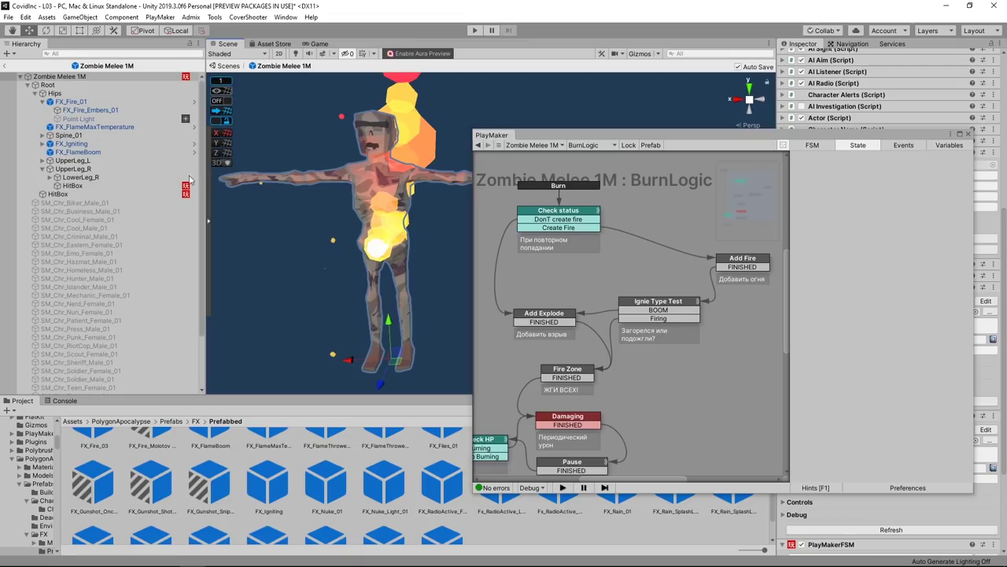
click(44, 103)
click(42, 102)
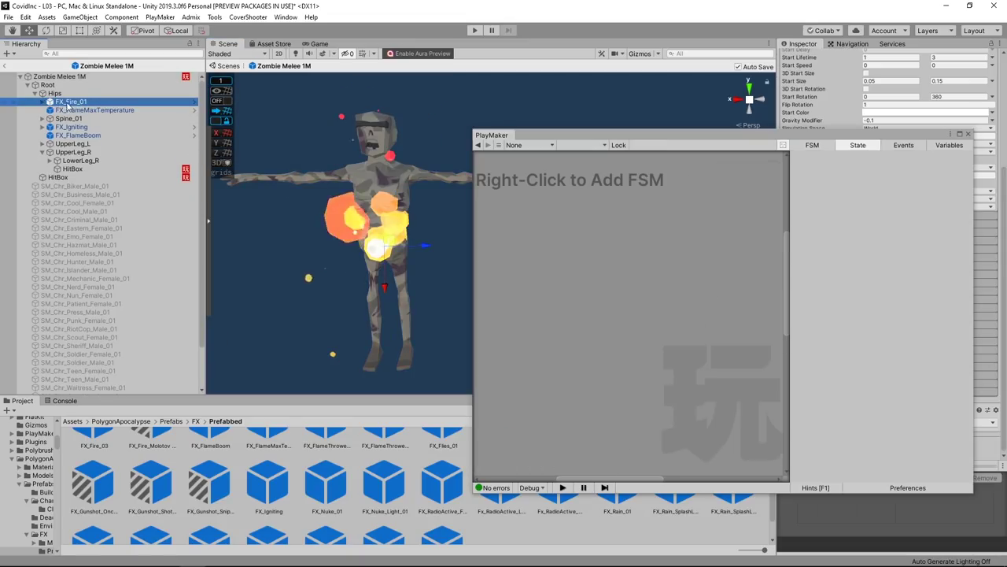
click(107, 110)
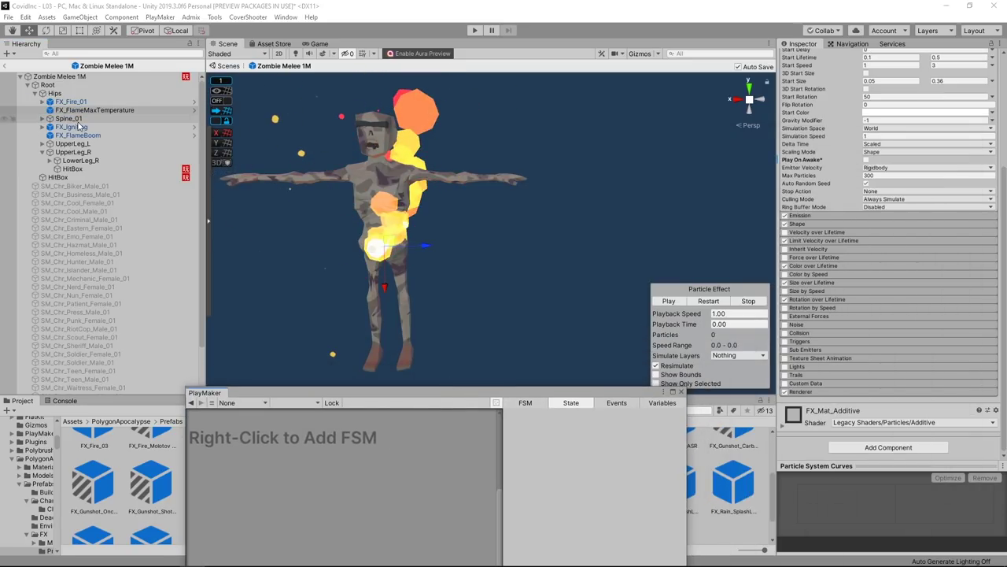
click(108, 142)
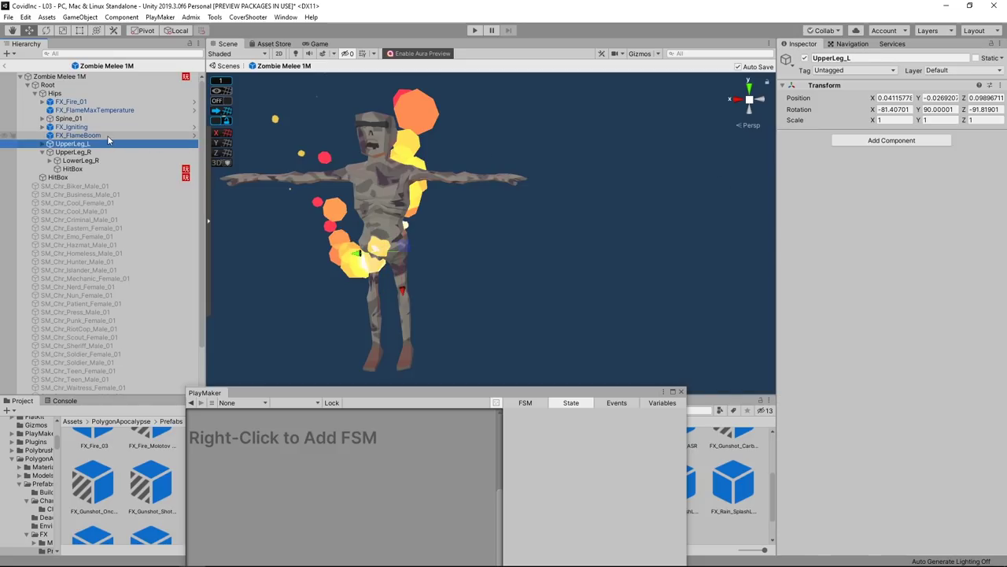
key(Up)
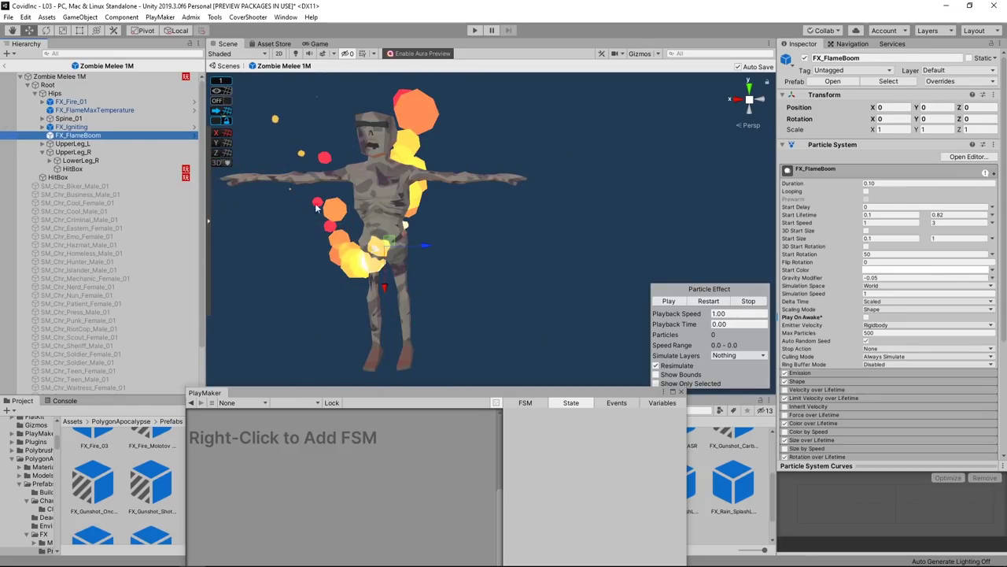
click(82, 102)
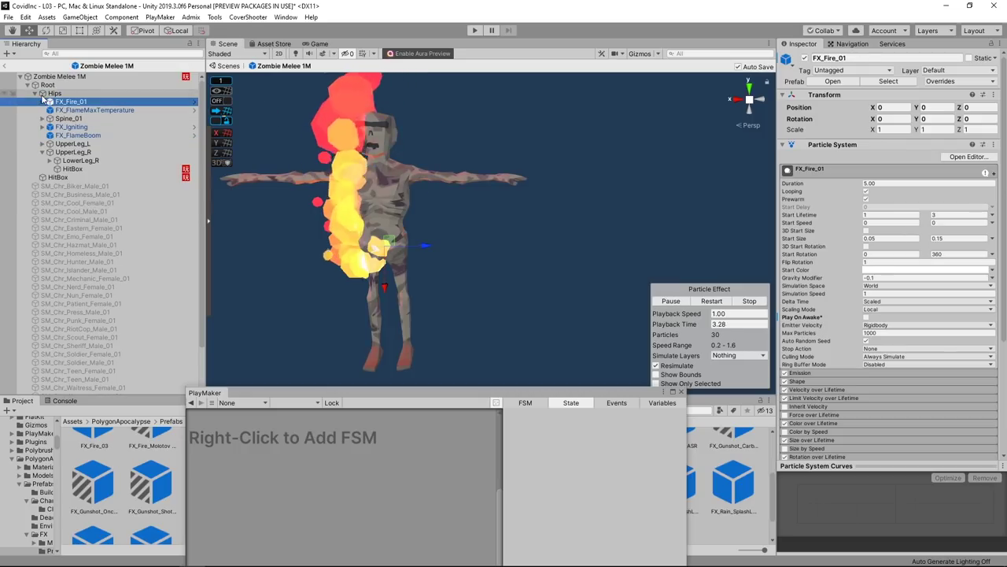
key(Right)
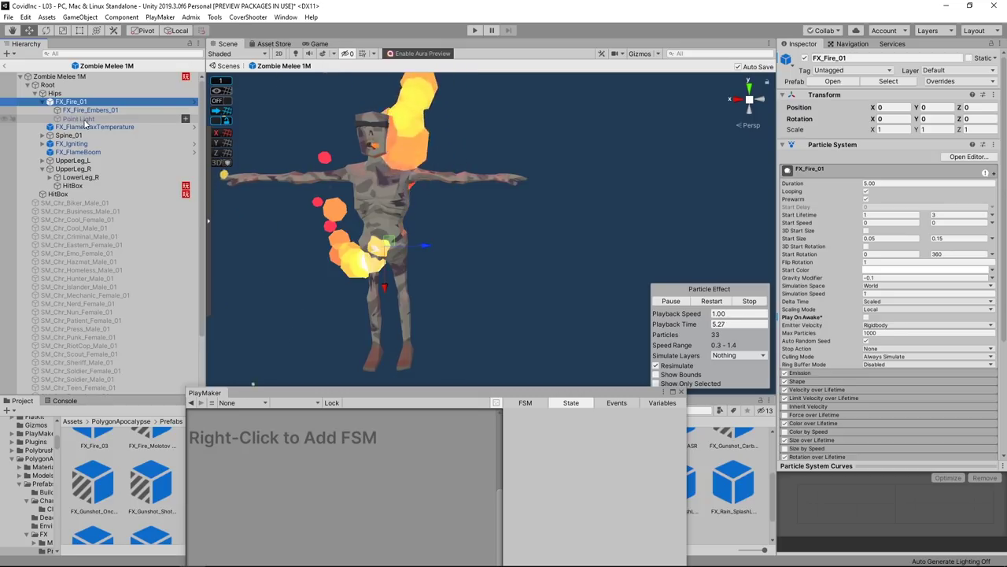
click(79, 119)
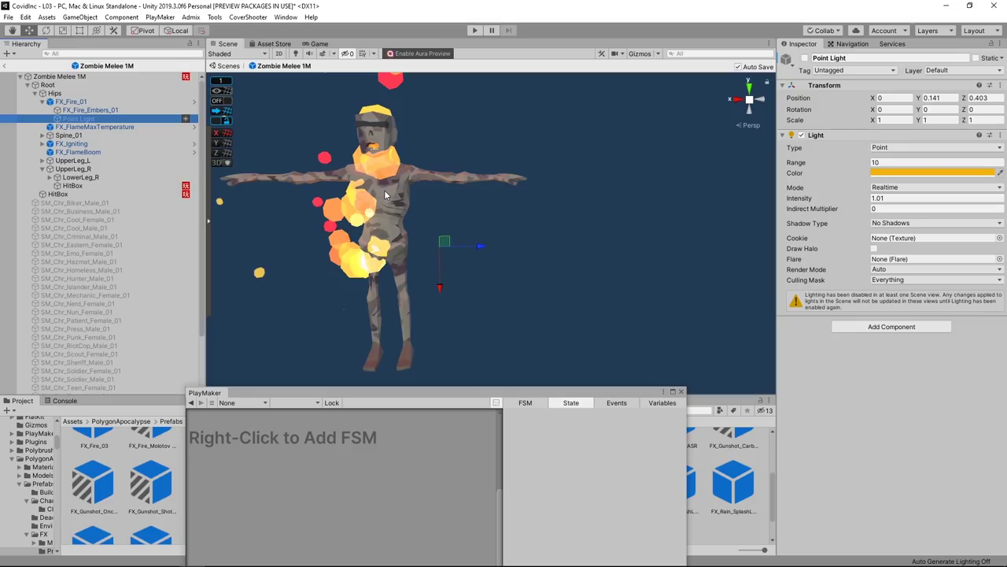
click(59, 76)
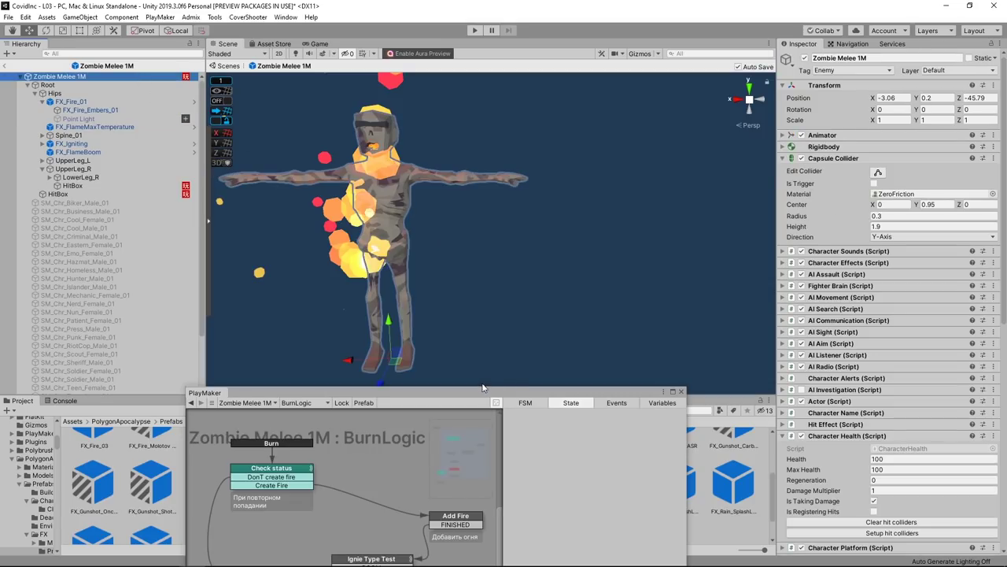
Enlarge the BurnLogic graph and review the Add Fire state's actions
drag(470, 397, 756, 127)
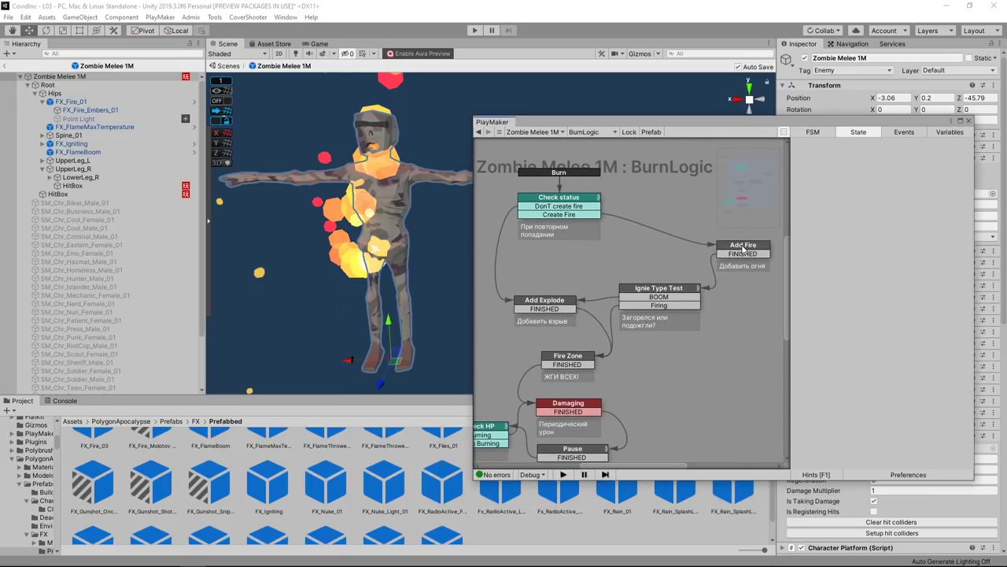
click(742, 248)
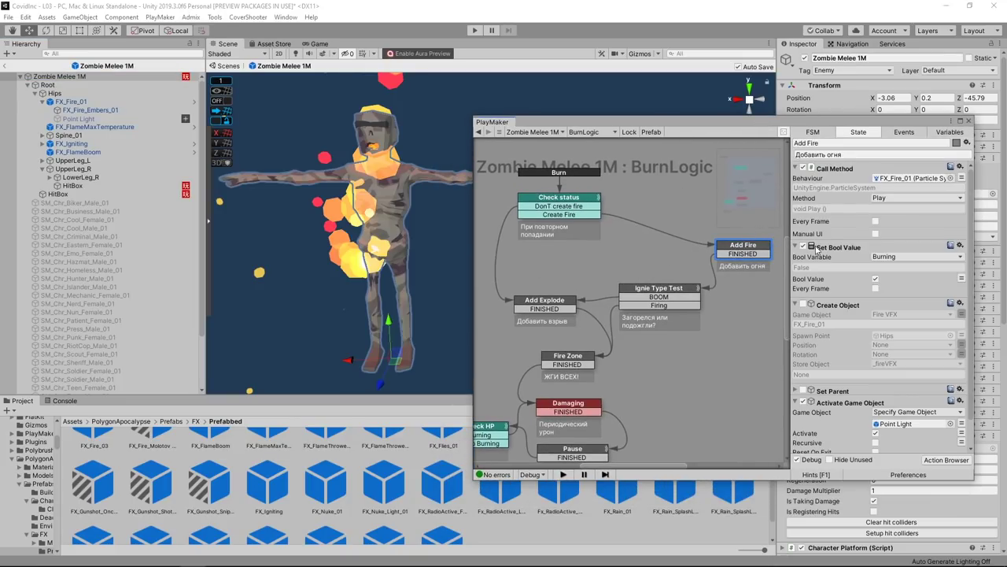
click(800, 306)
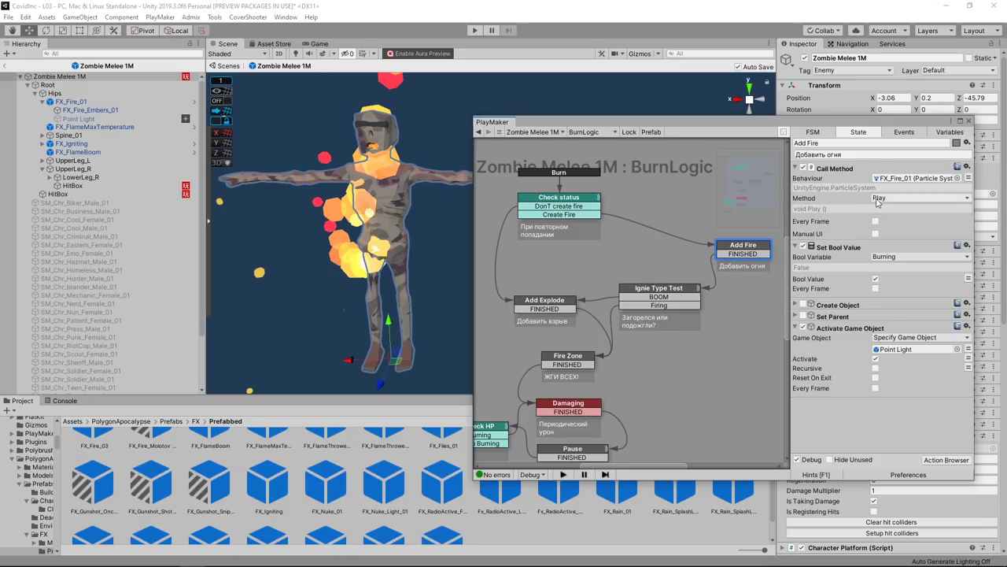
Stop the FX_Fire_01 preview and float the PlayMaker editor showing the zombie's BurnLogic graph
click(93, 103)
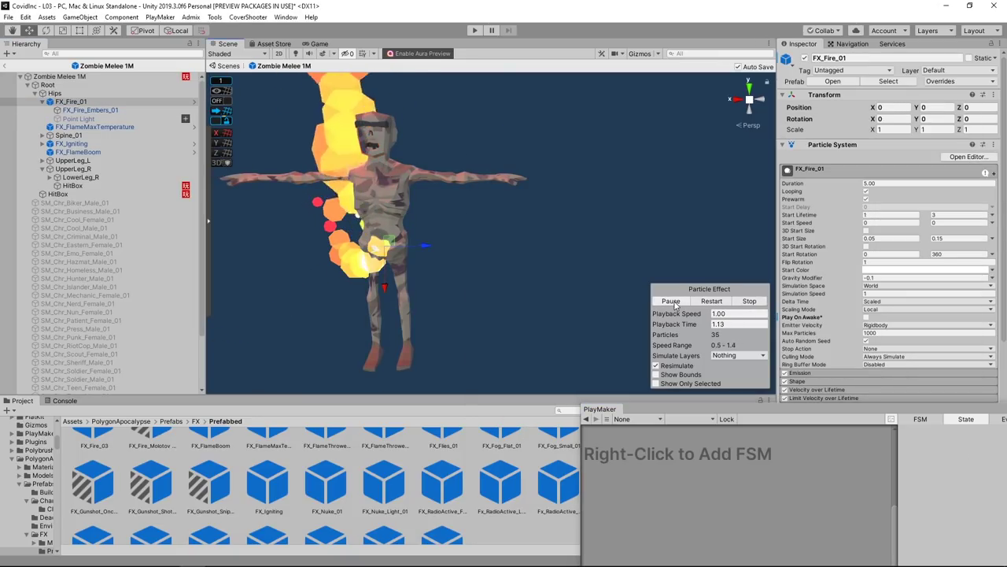
click(750, 302)
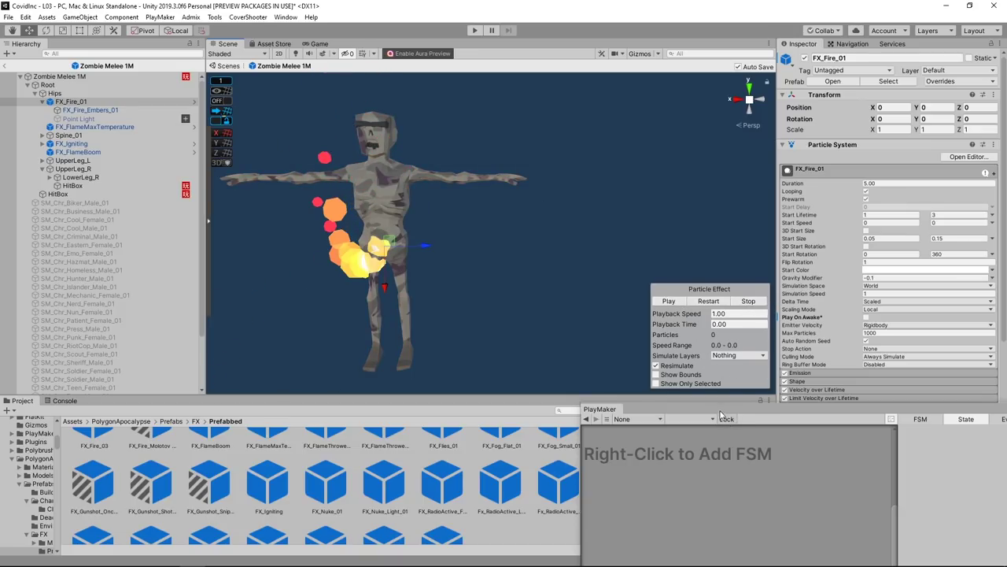
drag(599, 409, 473, 101)
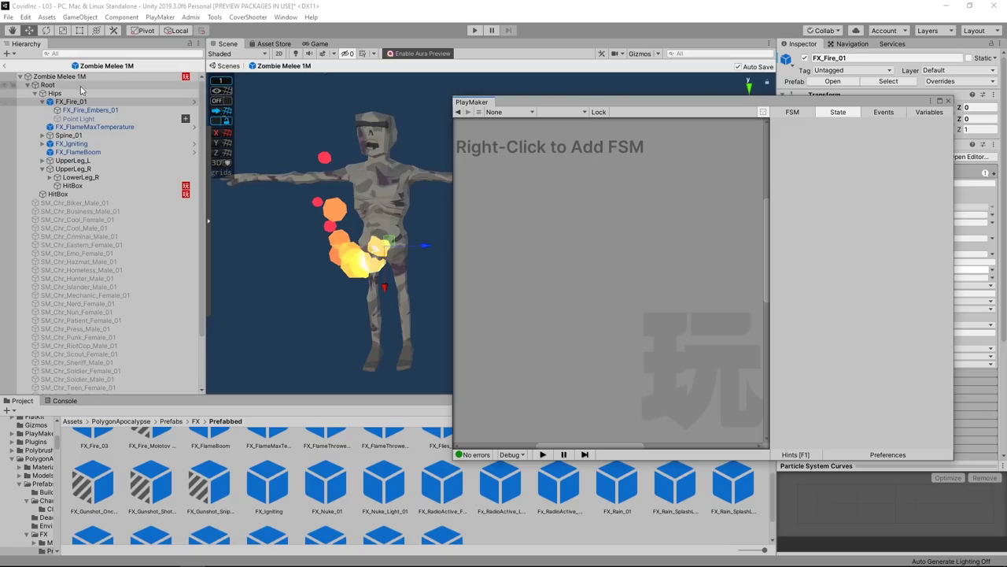
click(59, 76)
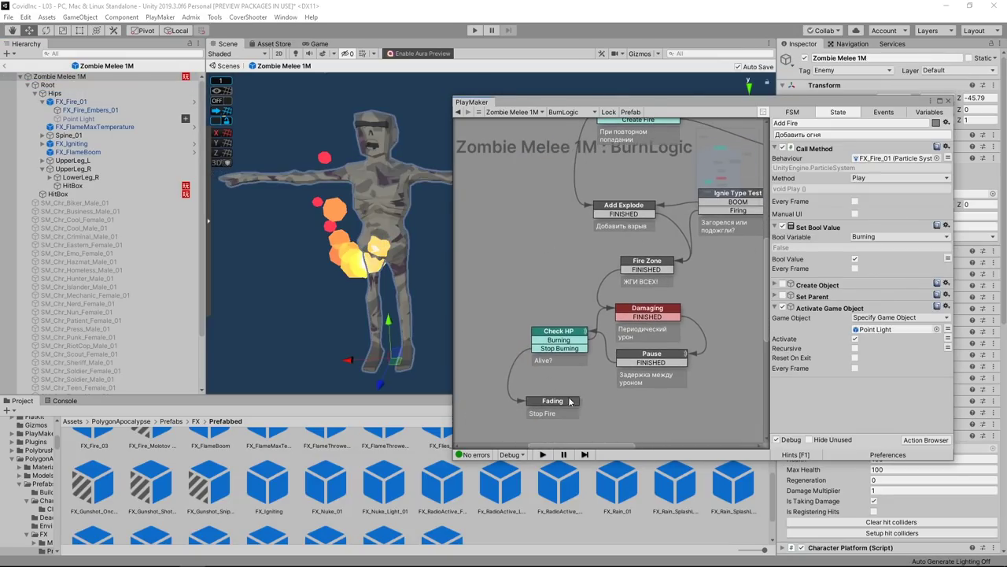
Disable the FirePower Set Float Value action in the Add Explode state
click(569, 401)
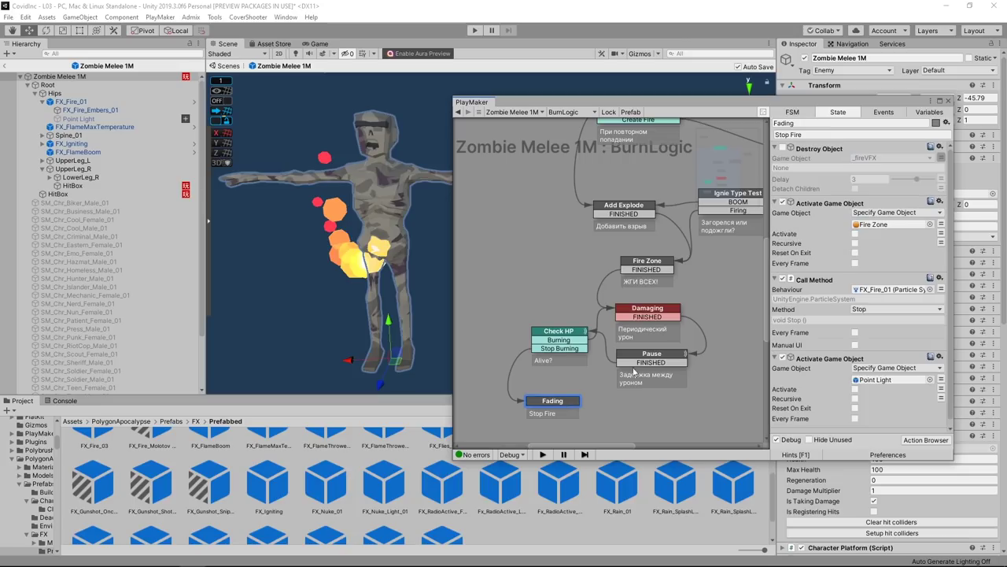
click(775, 149)
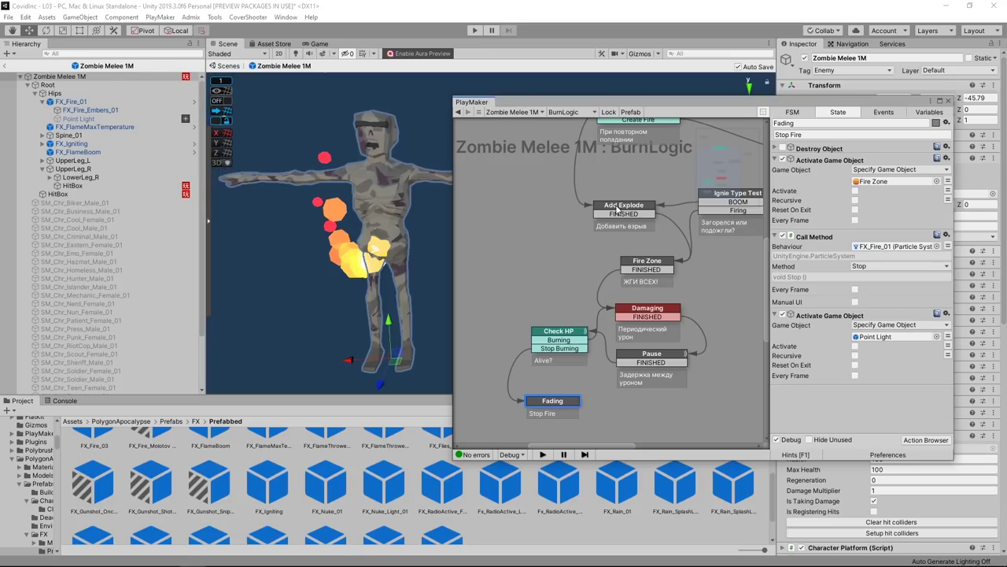
click(619, 212)
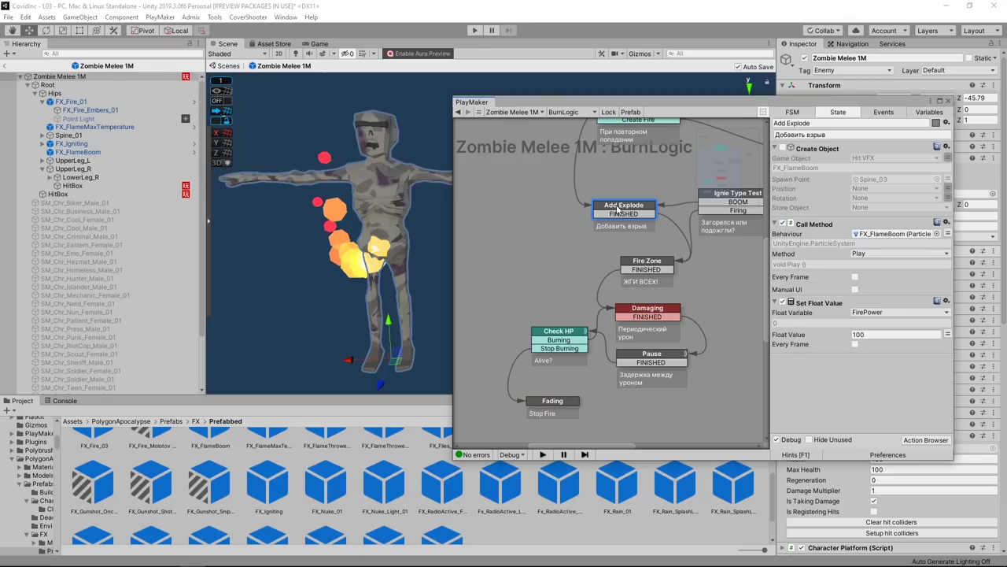
click(775, 149)
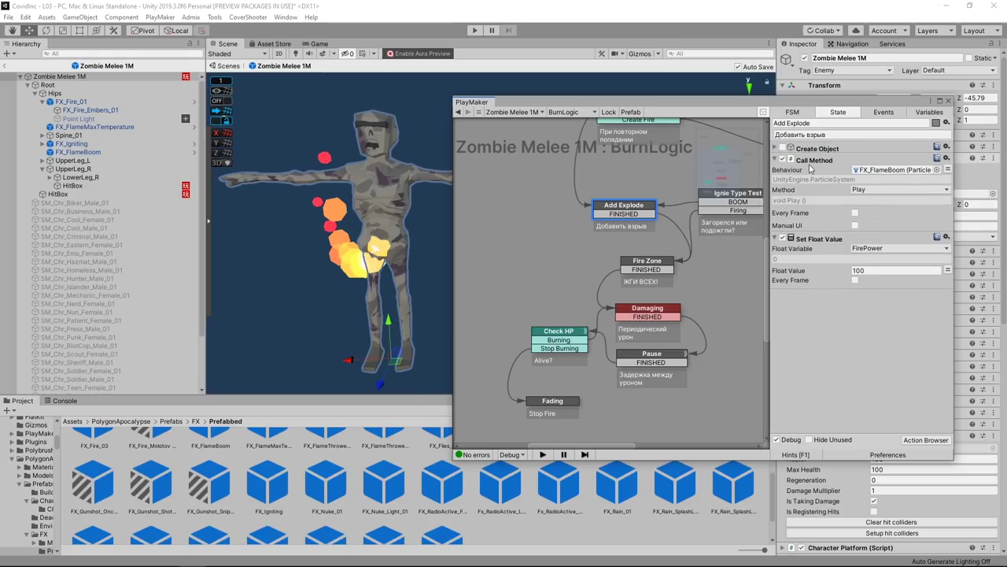
mouse_move(815, 174)
click(779, 237)
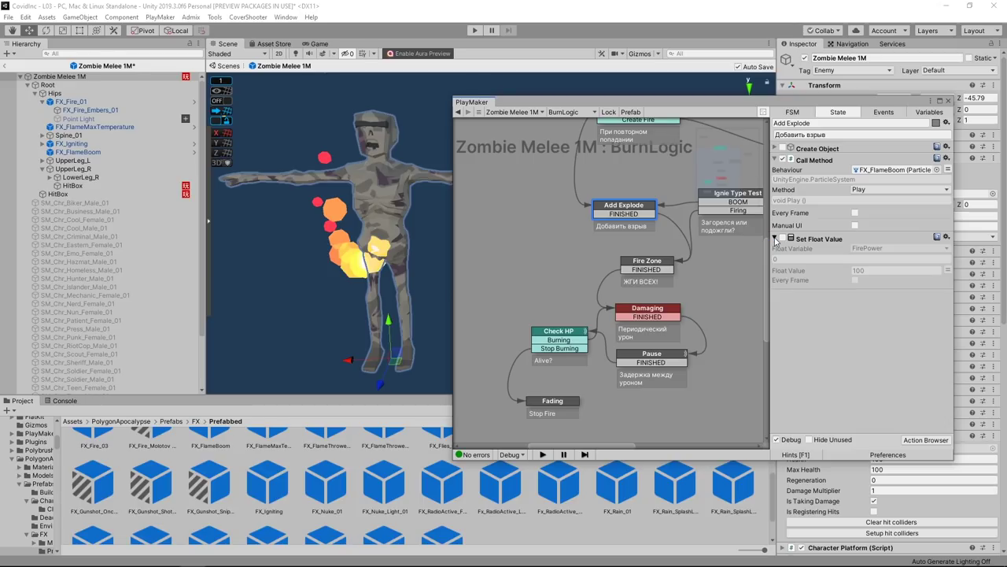
click(775, 238)
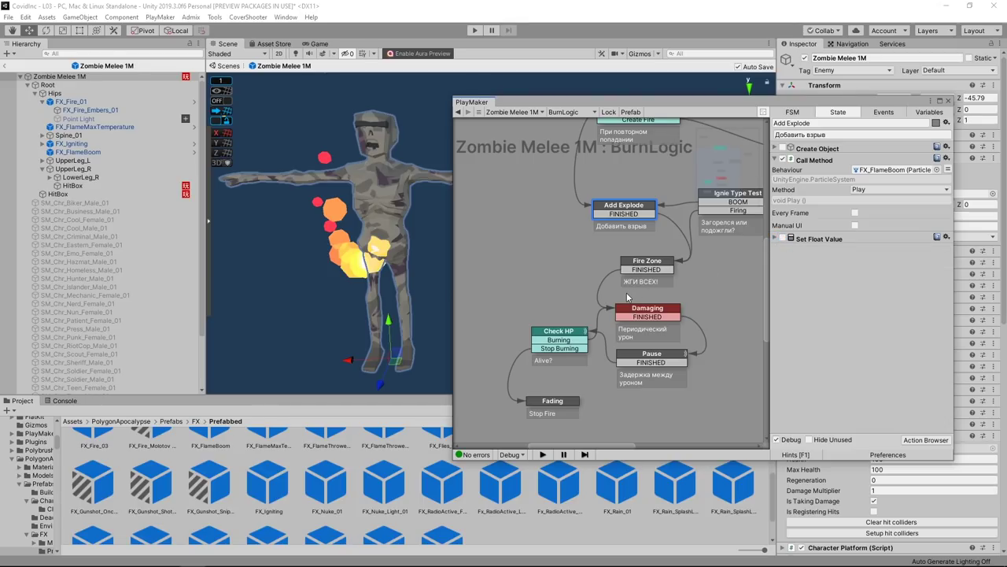
Disable Damaging's FirePower Float Operator action, close PlayMaker and select FX_Fire_01
click(648, 312)
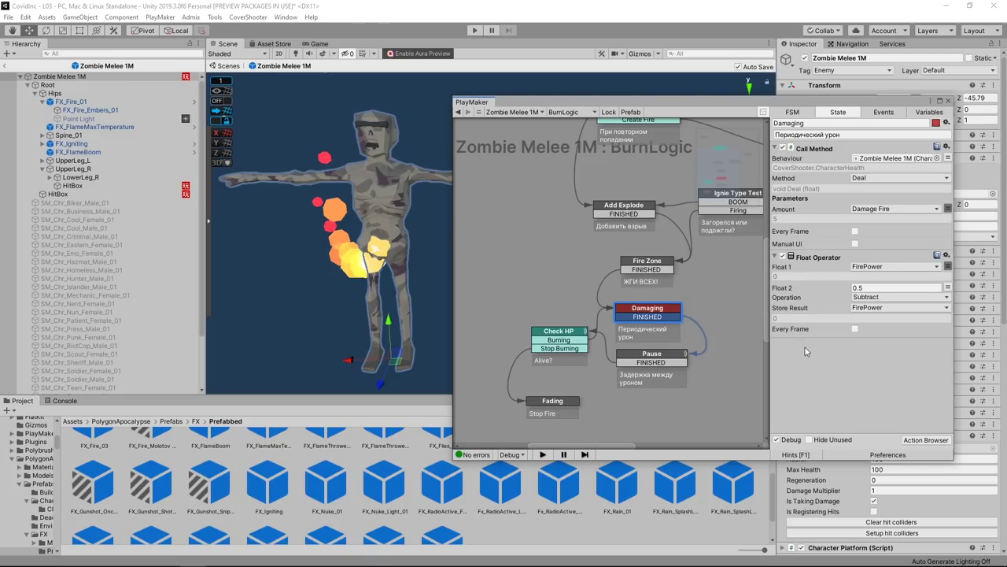
click(784, 257)
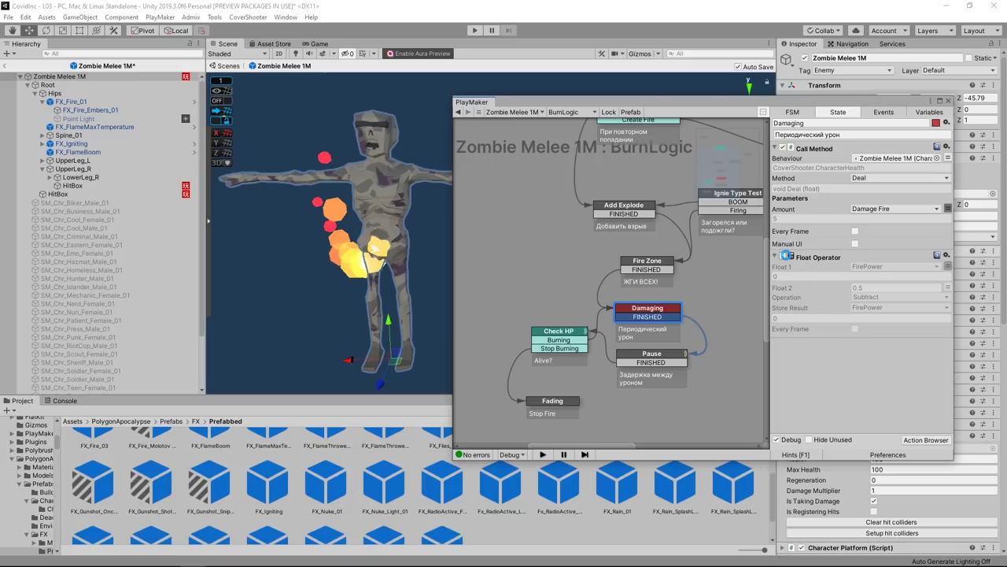
click(557, 340)
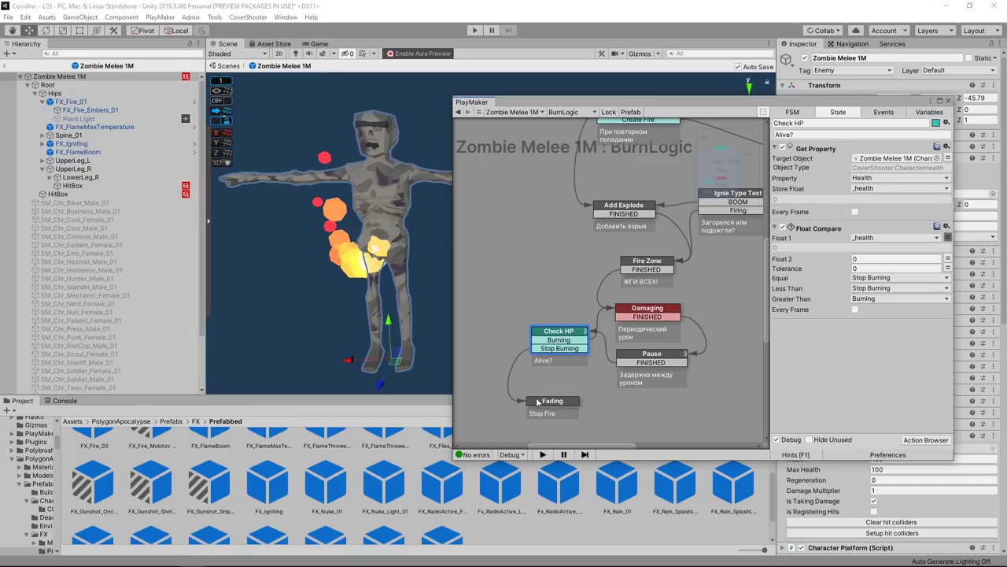
click(950, 102)
click(71, 102)
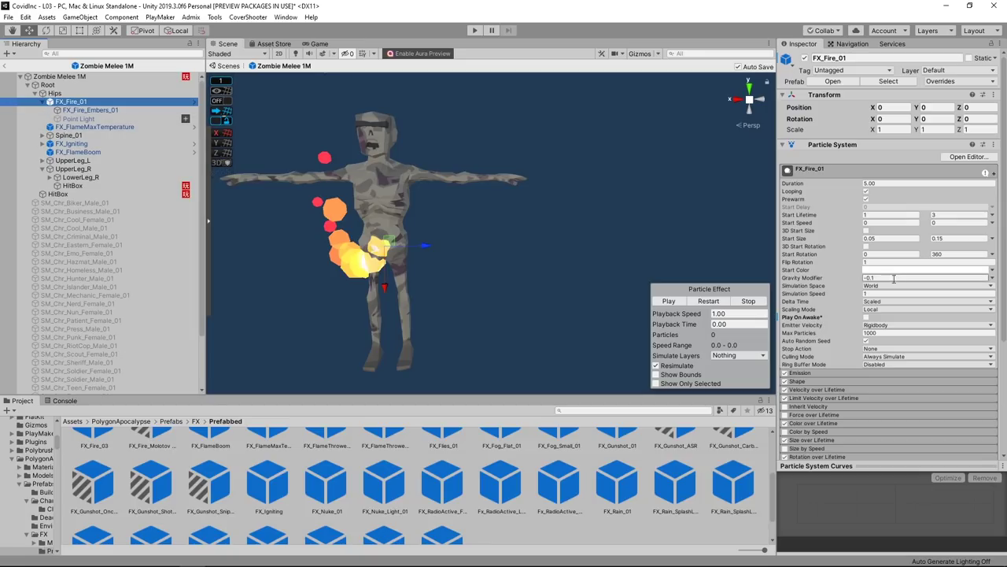
Set FX_Fire_01's Lights module Ratio to 0.72 and replay the fire preview
scroll(824, 374, down, 5)
click(669, 301)
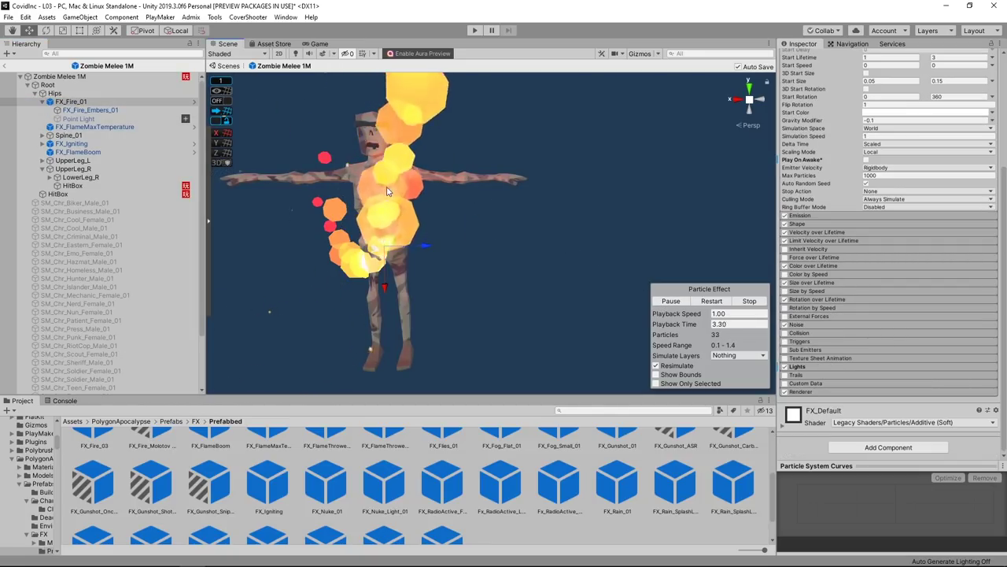
click(809, 367)
click(869, 384)
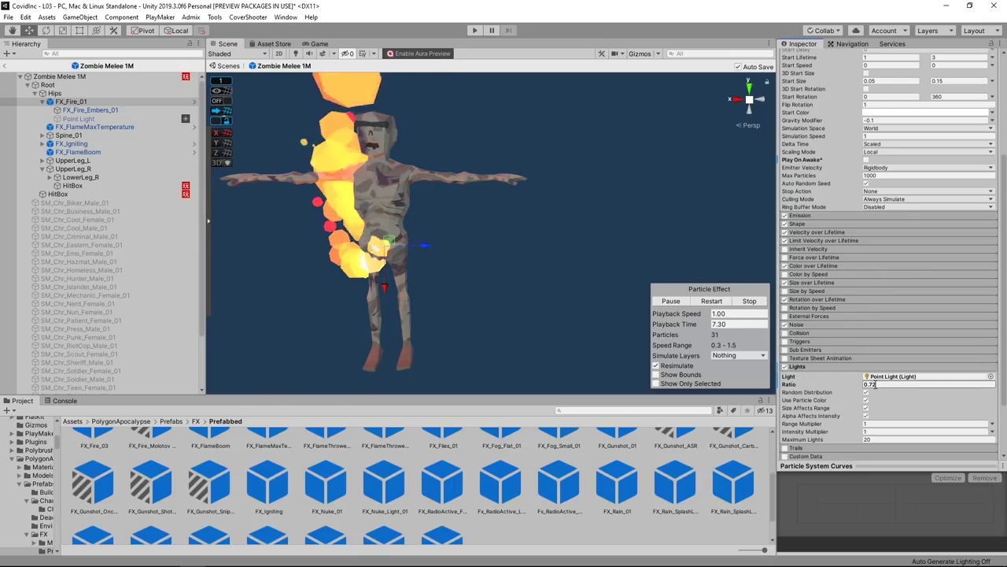
text(0)
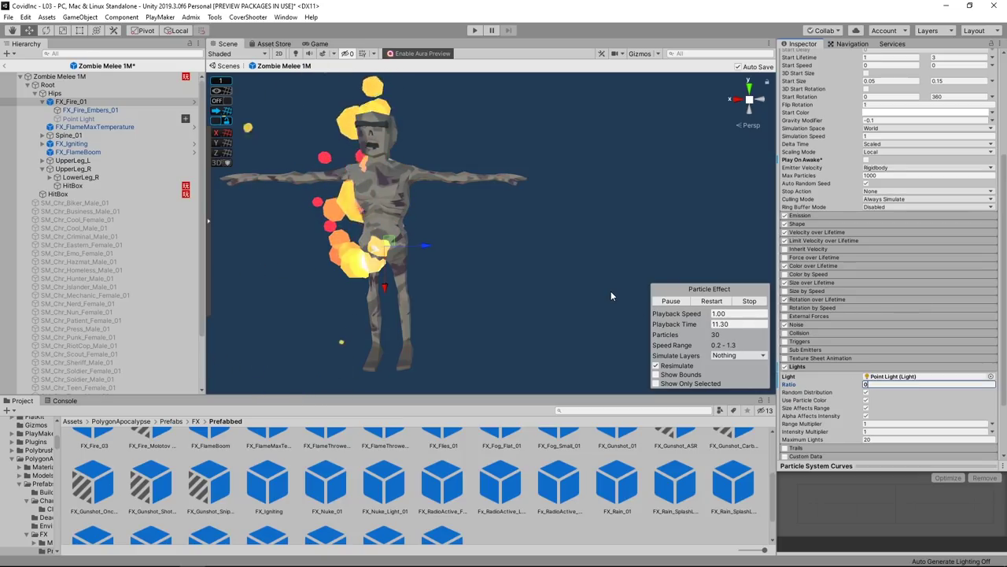
click(697, 306)
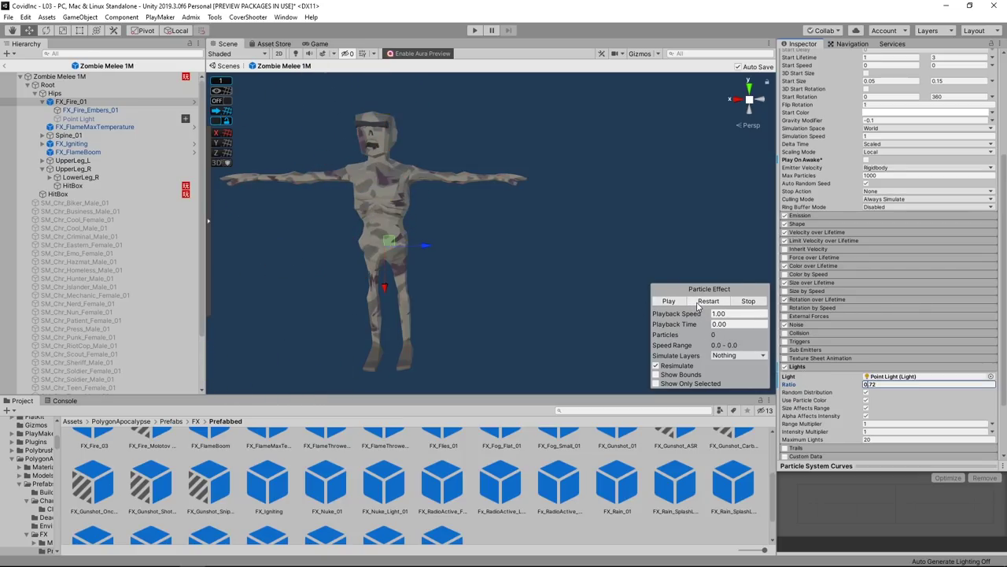
click(669, 301)
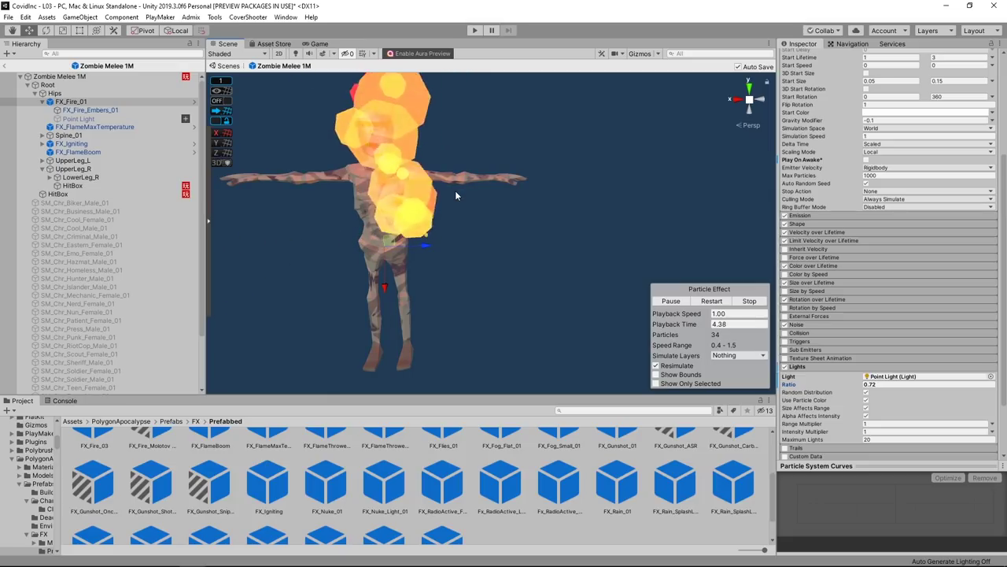
Leave the Zombie Melee 1M prefab, play the level flaming the zombies, then stop play mode
click(17, 68)
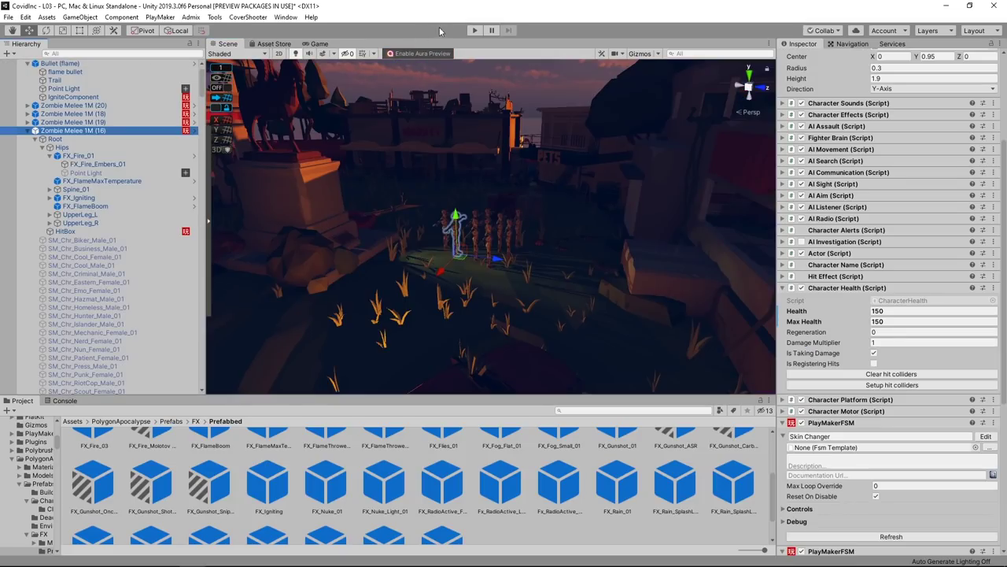
click(474, 30)
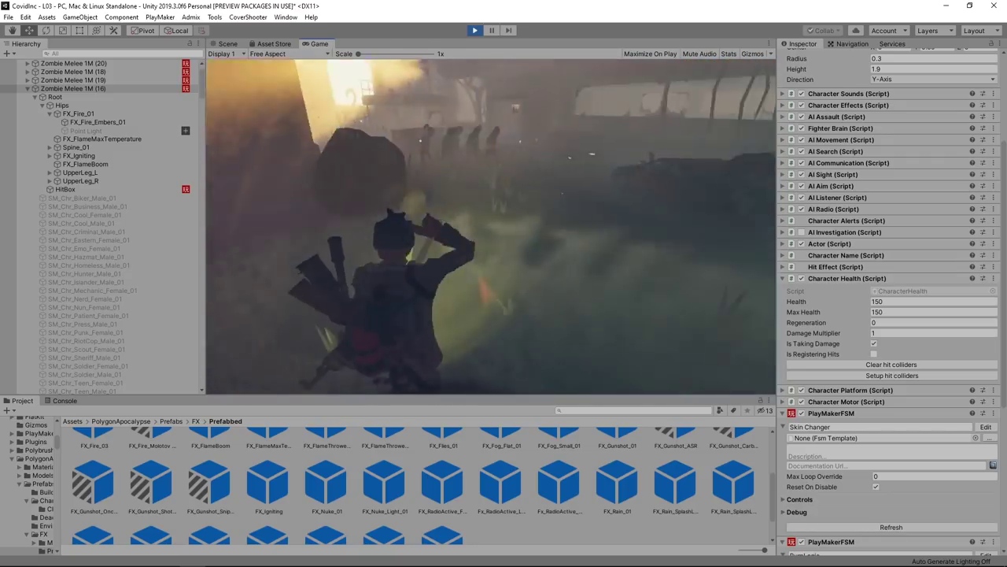
click(490, 227)
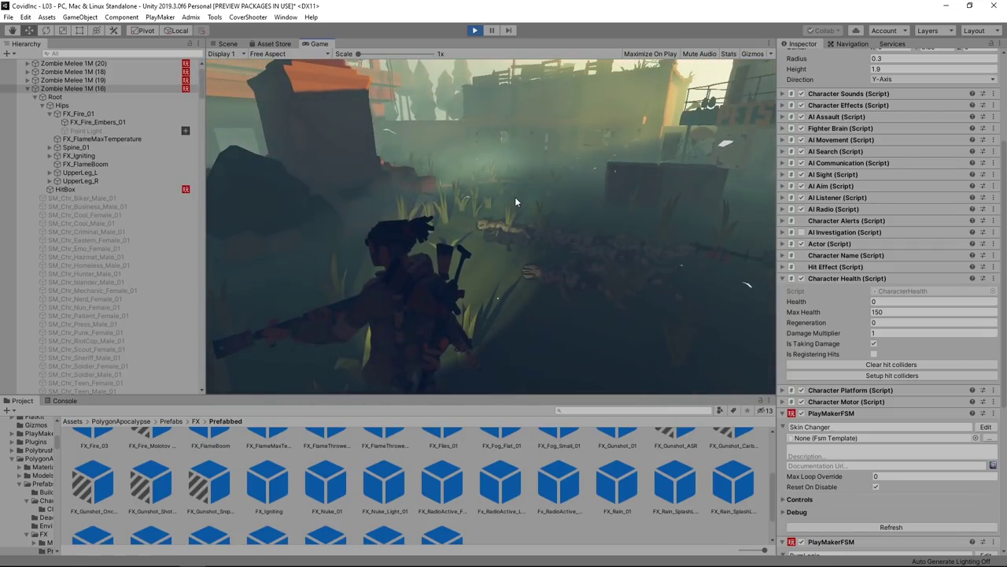
click(475, 32)
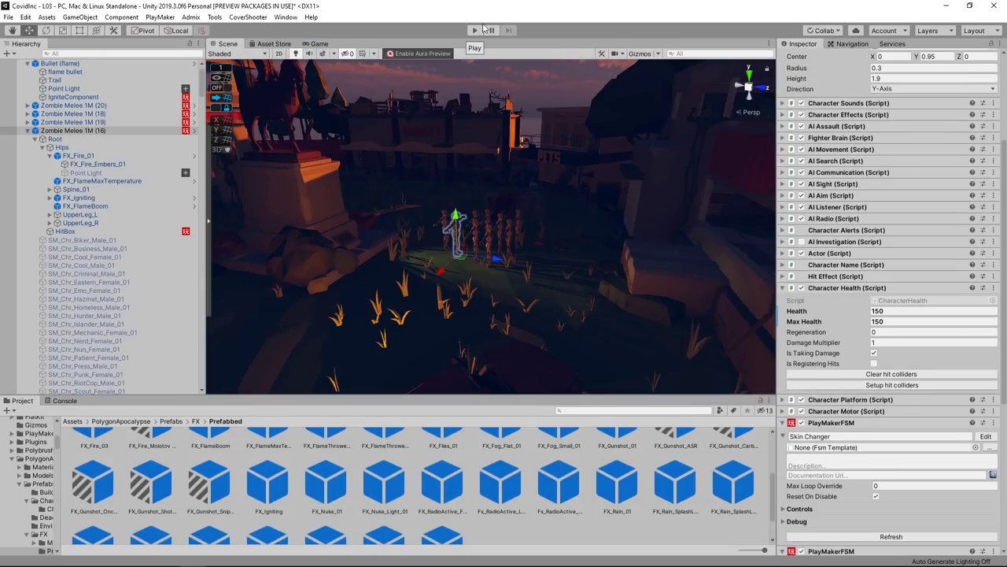
click(475, 30)
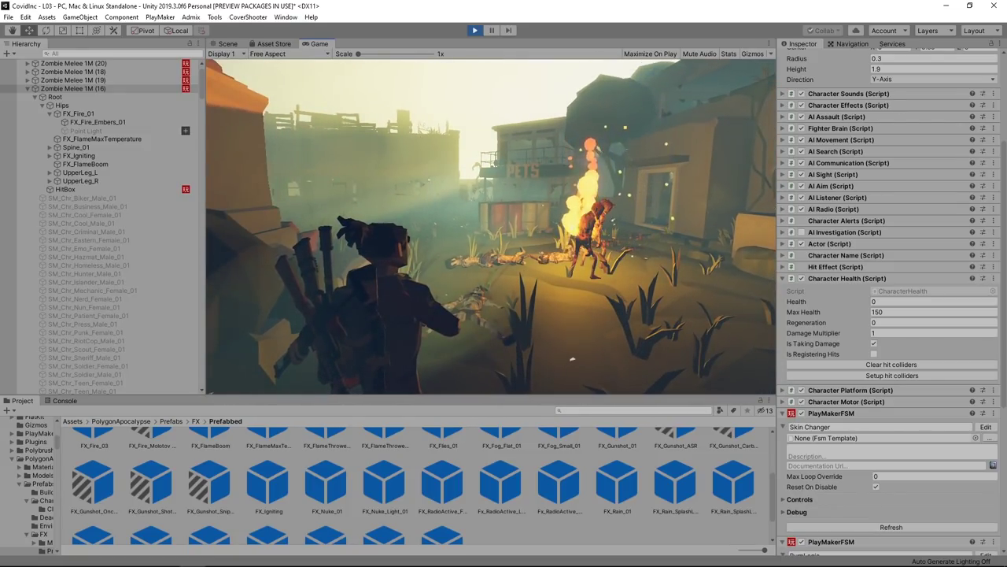
click(475, 30)
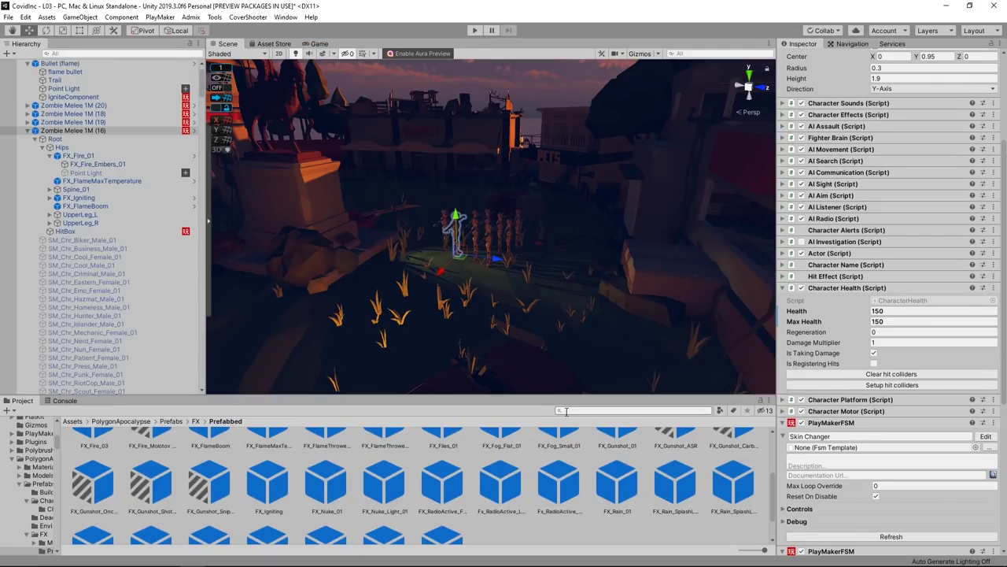
Open the Bullet (flame) prefab, preview its particles, and delete its Trail child
text(y)
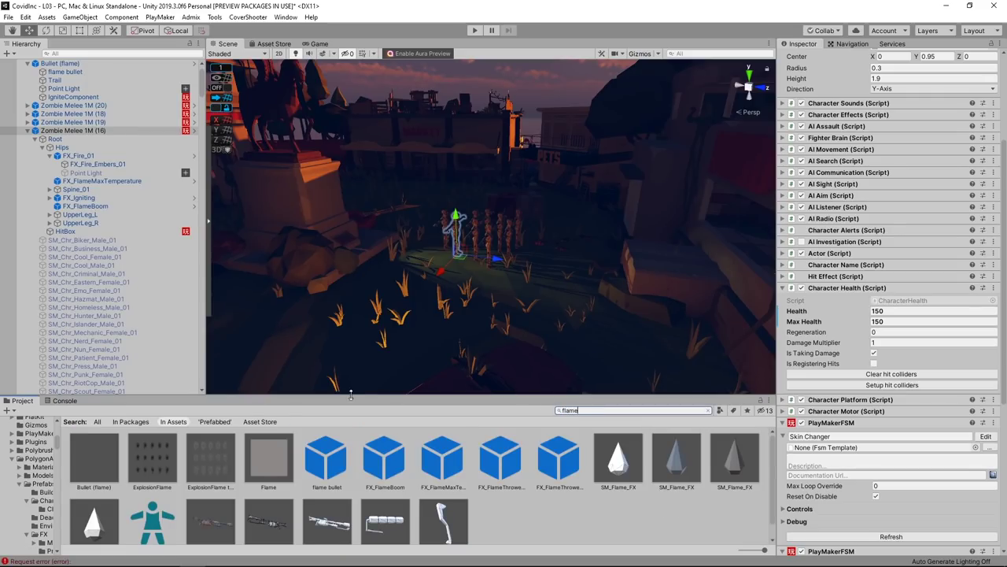
click(79, 456)
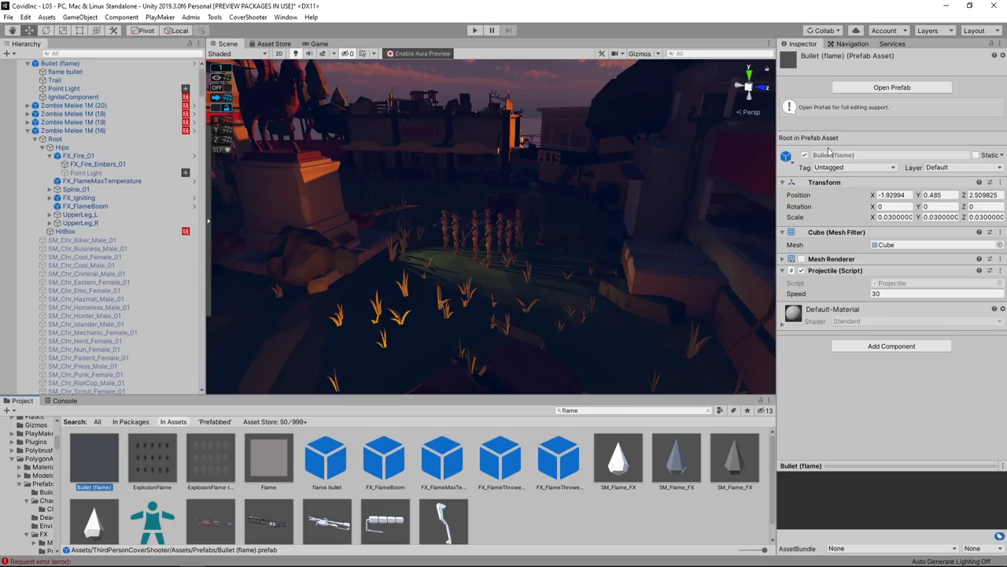
click(850, 88)
click(66, 86)
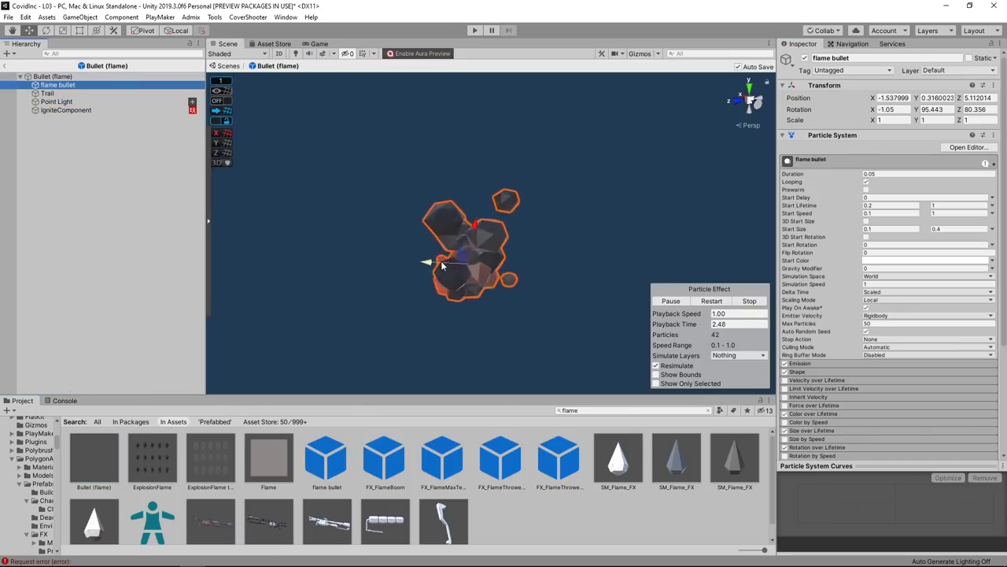
drag(429, 265, 542, 264)
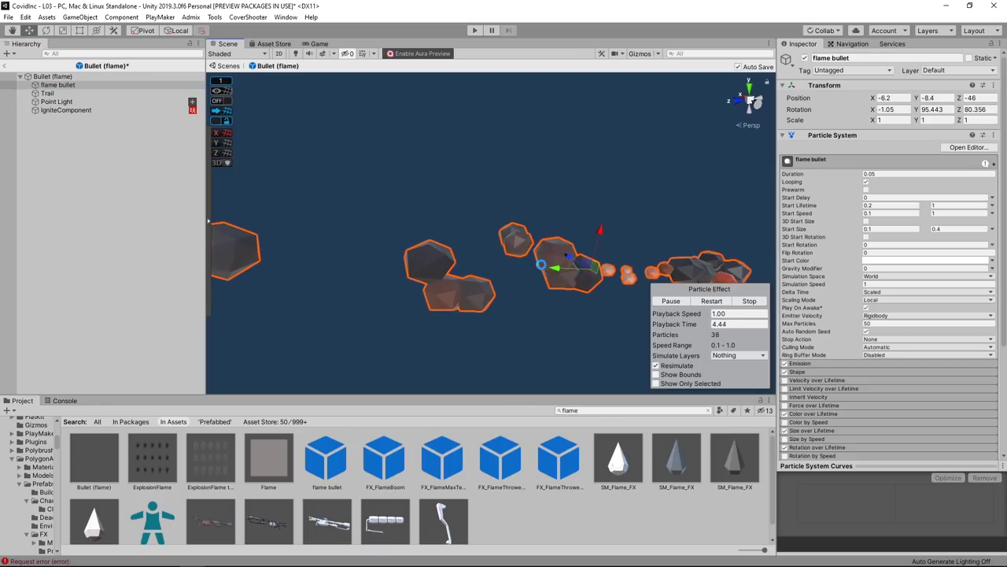
click(84, 94)
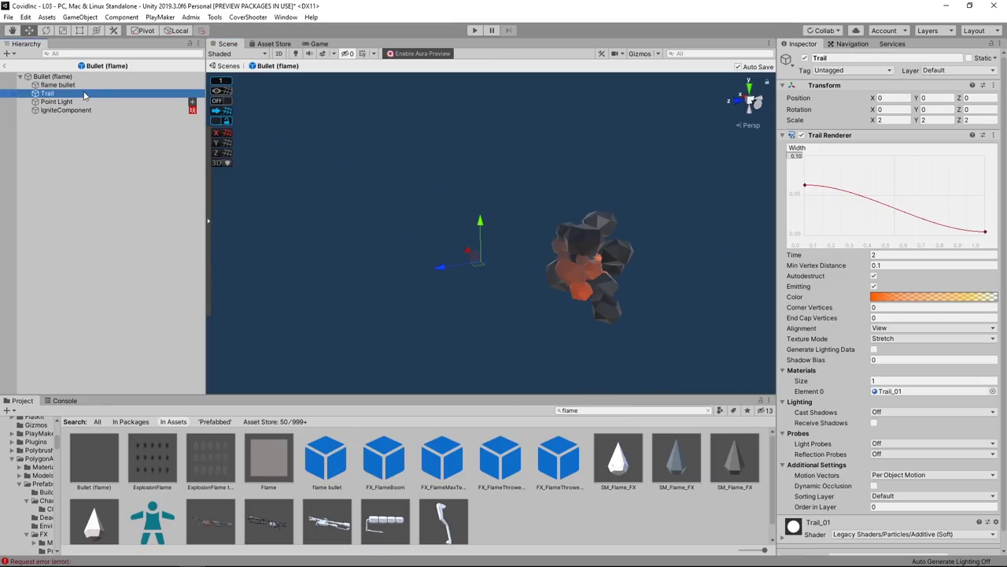
key(Delete)
Set the flame bullet emitter's Transform Position and Rotation X, Y, Z all to 0
click(71, 85)
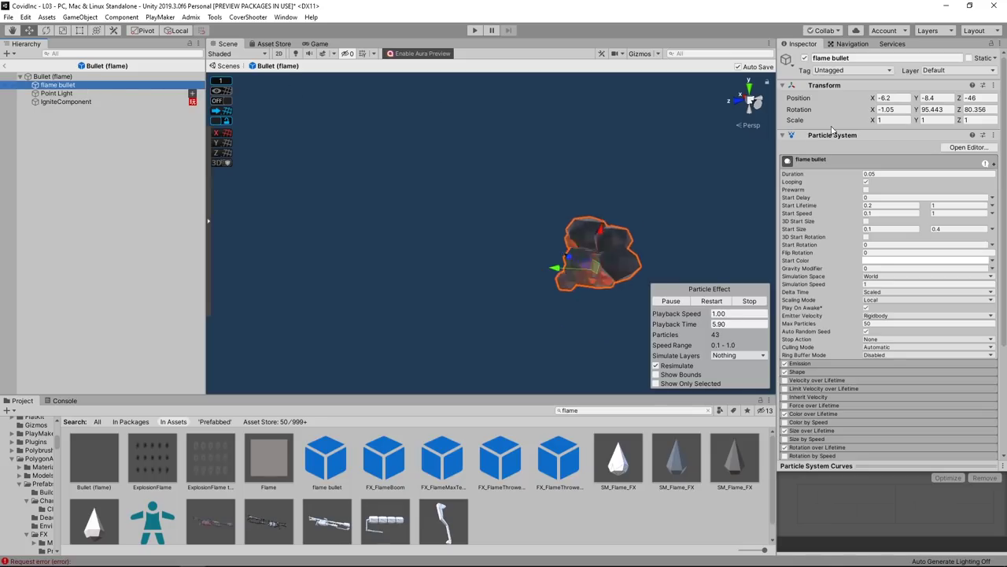
text(0)
click(933, 98)
text(0)
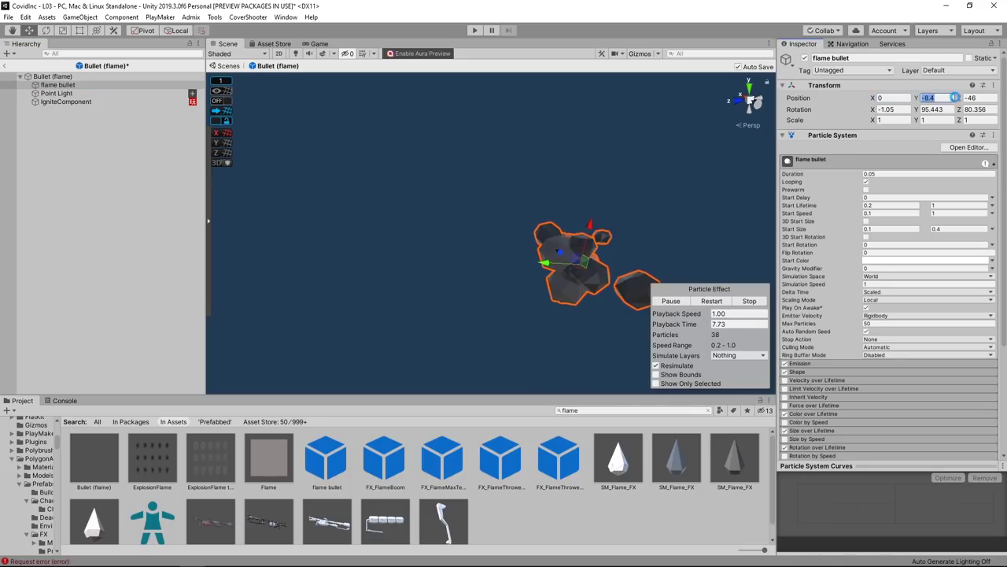
click(970, 98)
text(0)
key(Tab)
text(0)
key(Tab)
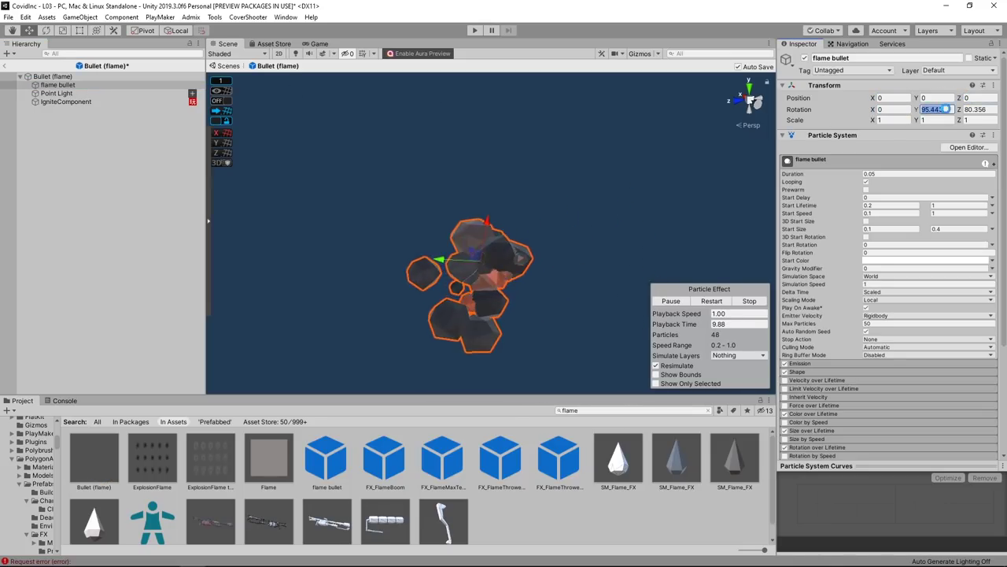
text(0)
key(Tab)
text(0)
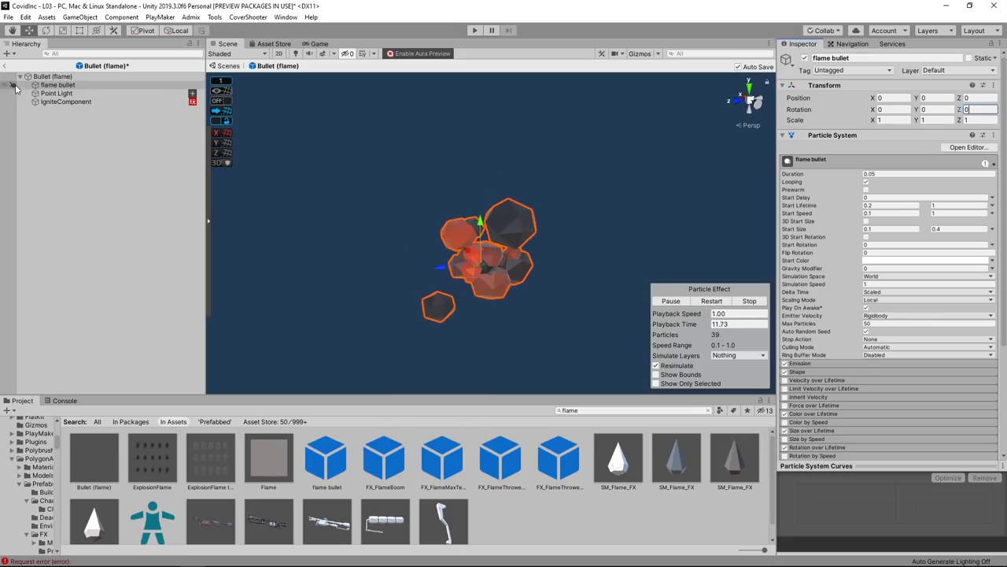
click(54, 94)
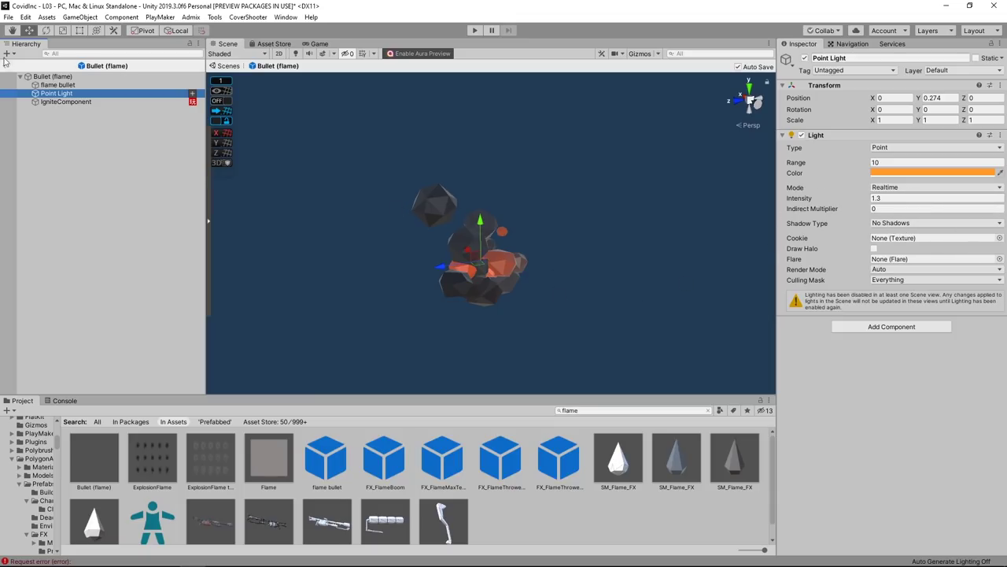
Inspect IgniteComponent's Flame Bullet FSM, reviewing the Burning state's Send Event IGNITE actions, then close it
click(92, 103)
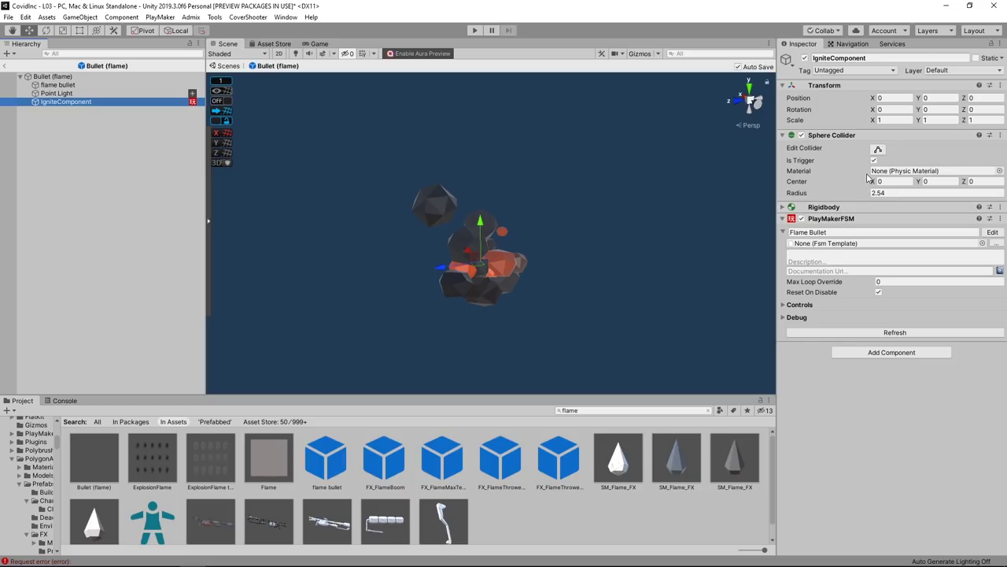
click(992, 233)
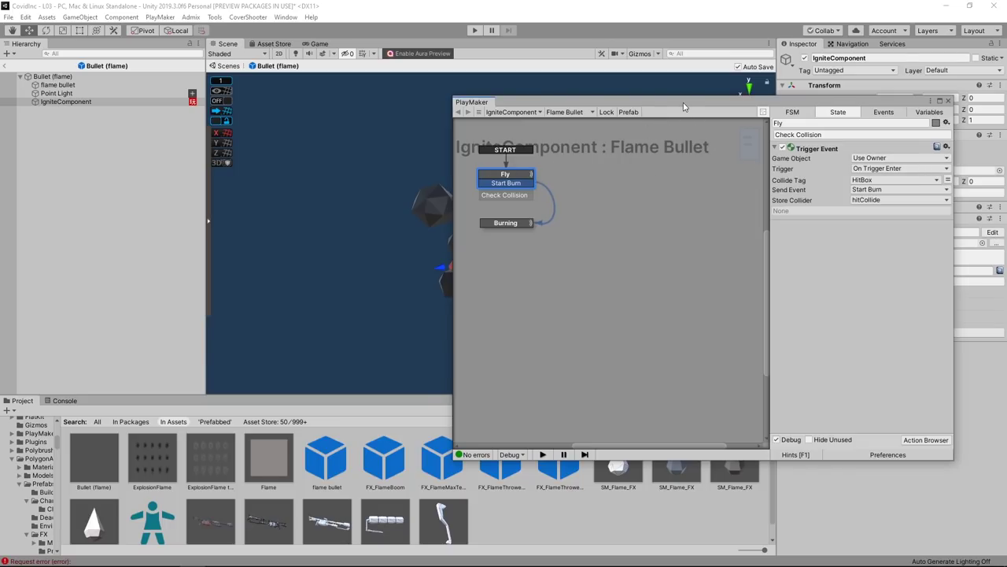
drag(684, 106, 408, 108)
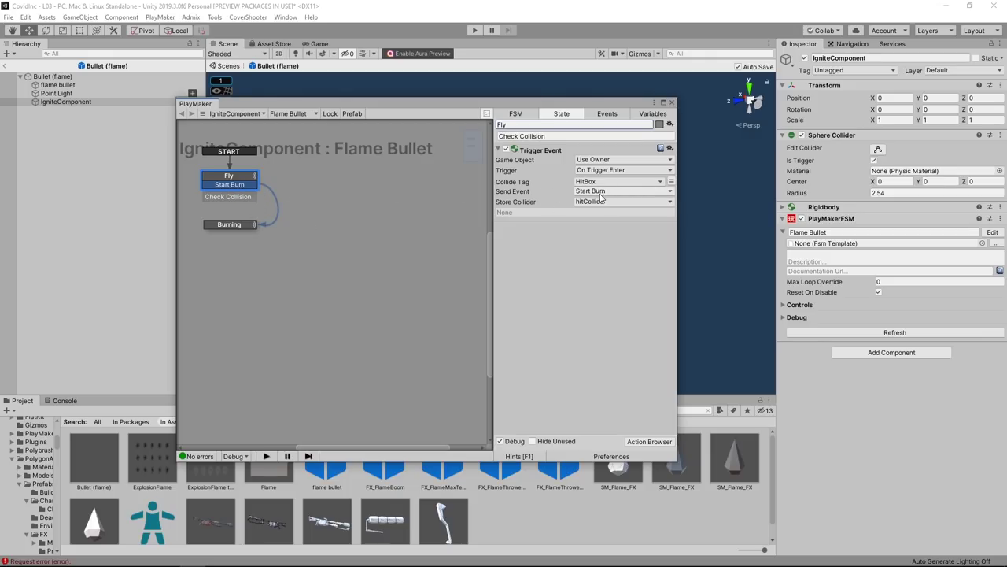
click(236, 228)
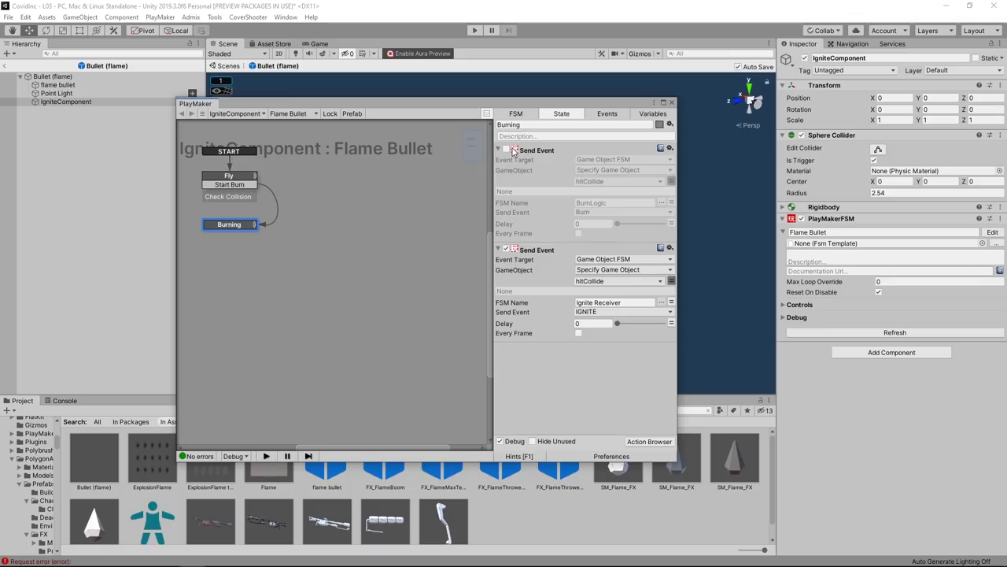
click(503, 151)
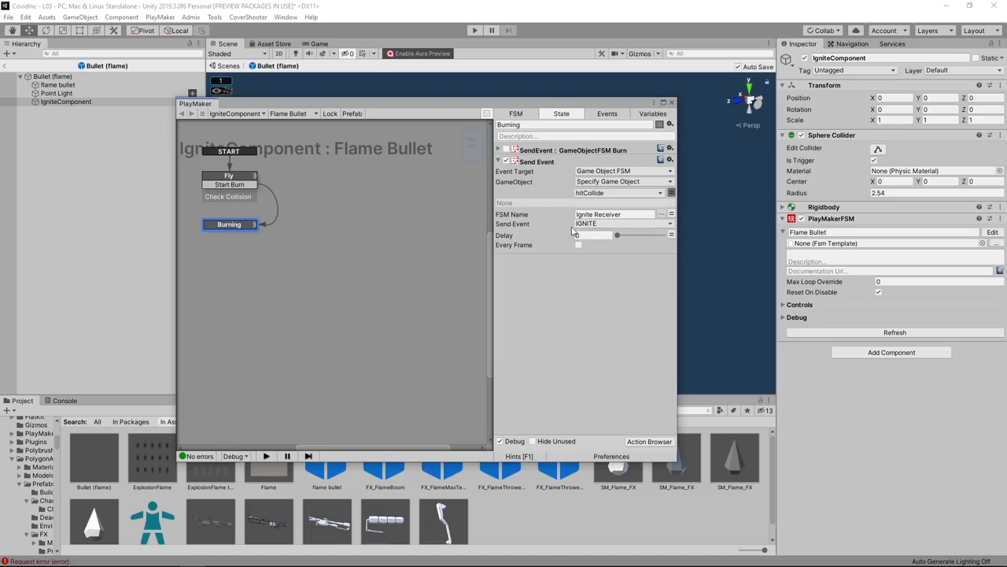
click(672, 103)
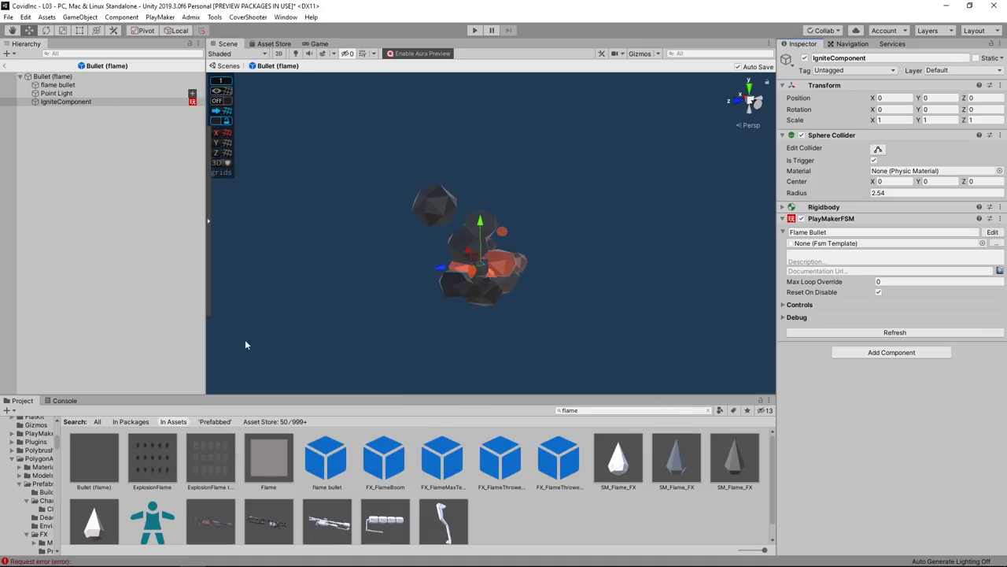
Open the Zombie Melee 1M prefab and check its HitBox and root Ignite Logic FSMs
click(7, 65)
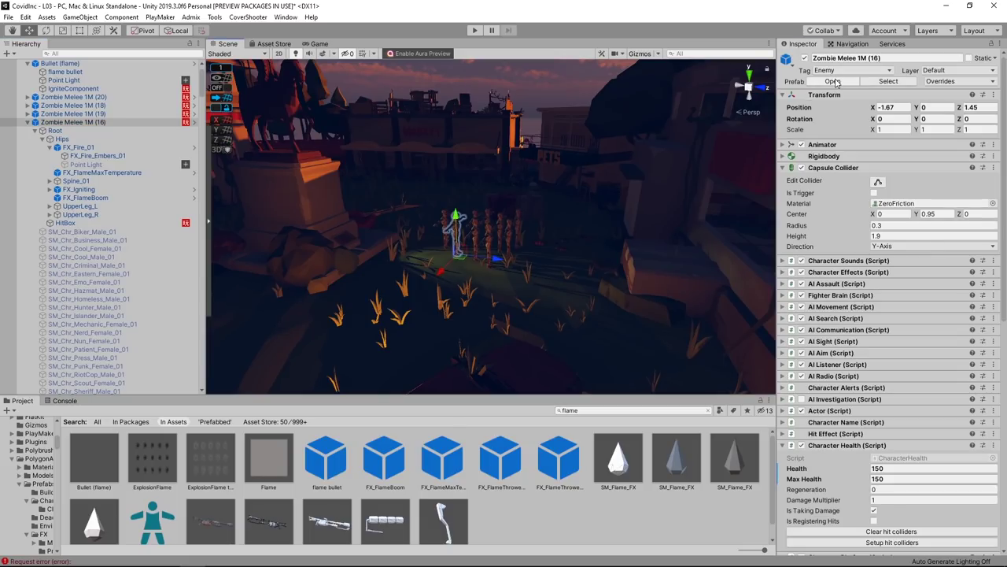
click(834, 82)
click(78, 186)
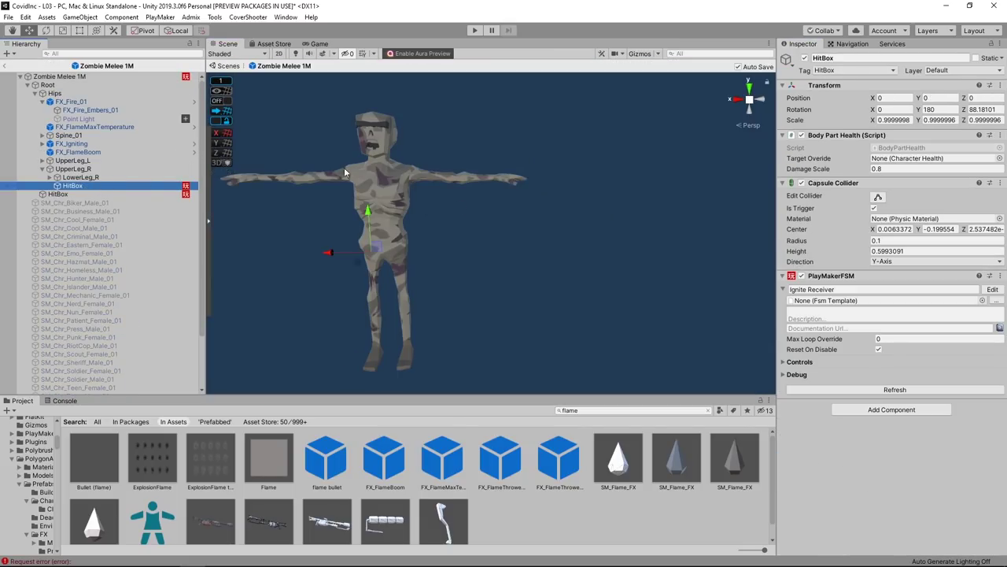
click(639, 53)
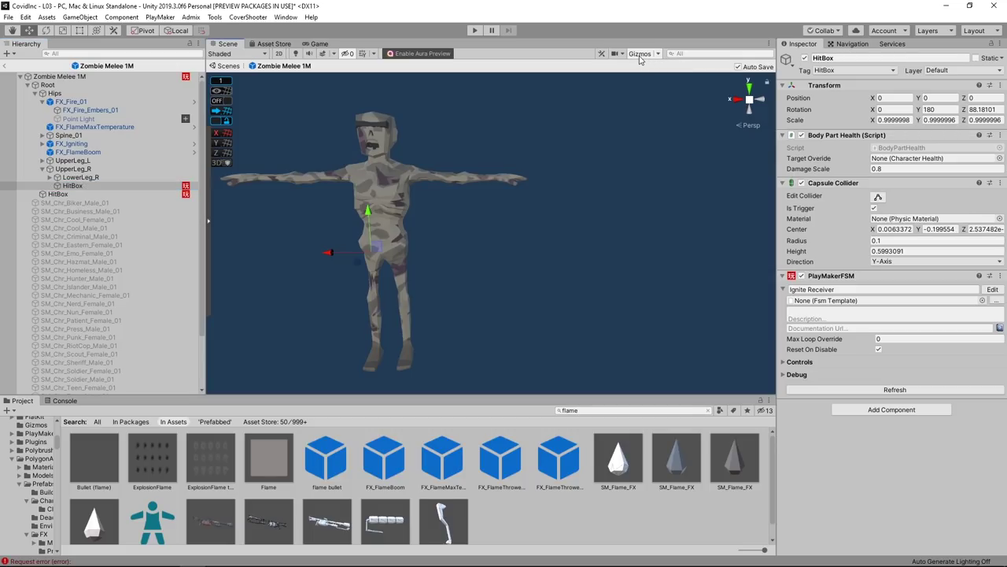
click(475, 196)
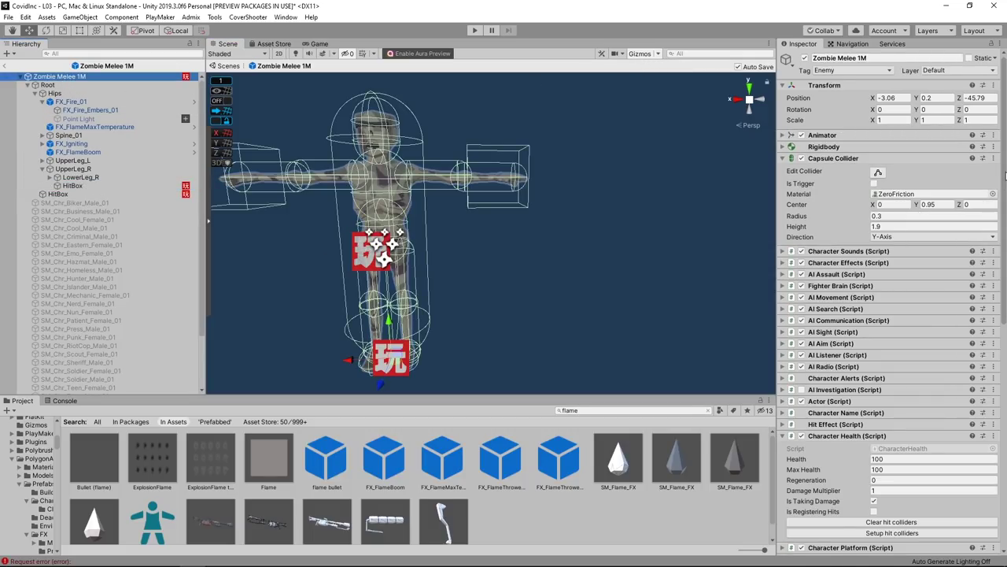
scroll(842, 449, down, 10)
scroll(842, 448, down, 5)
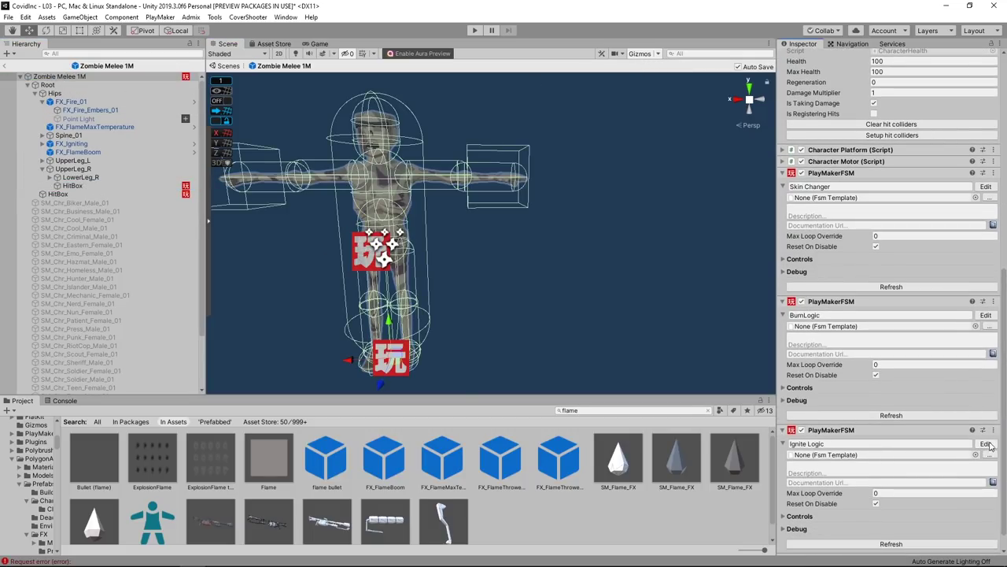
click(987, 444)
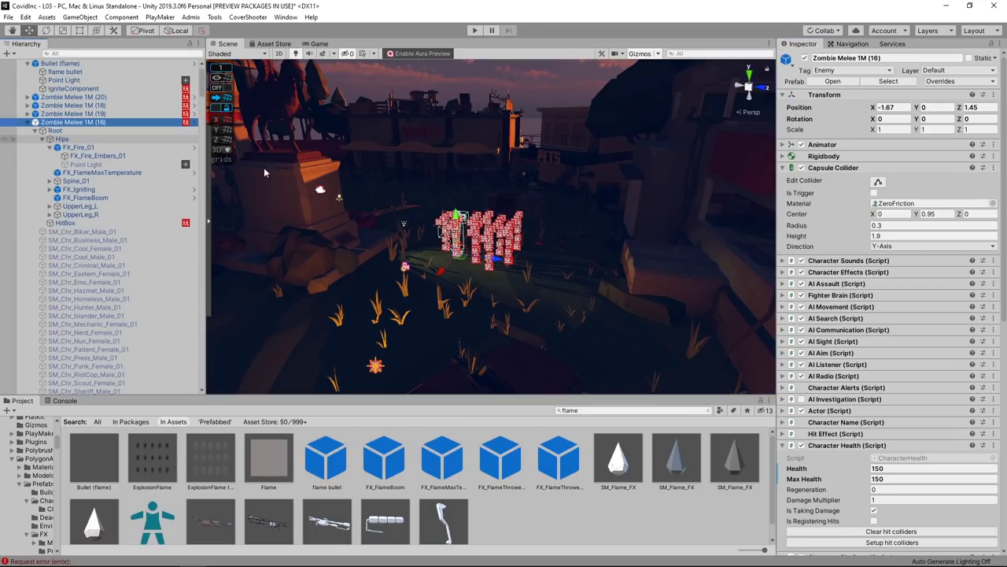
Clear the flame asset search, browse to the FX prefabs, and hide scene gizmos
scroll(857, 275, down, 10)
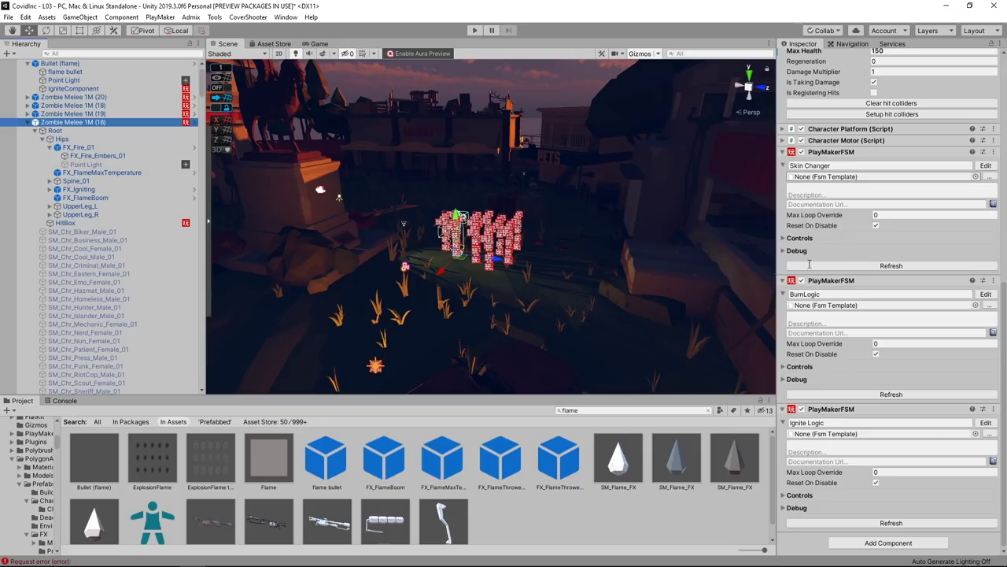
click(586, 412)
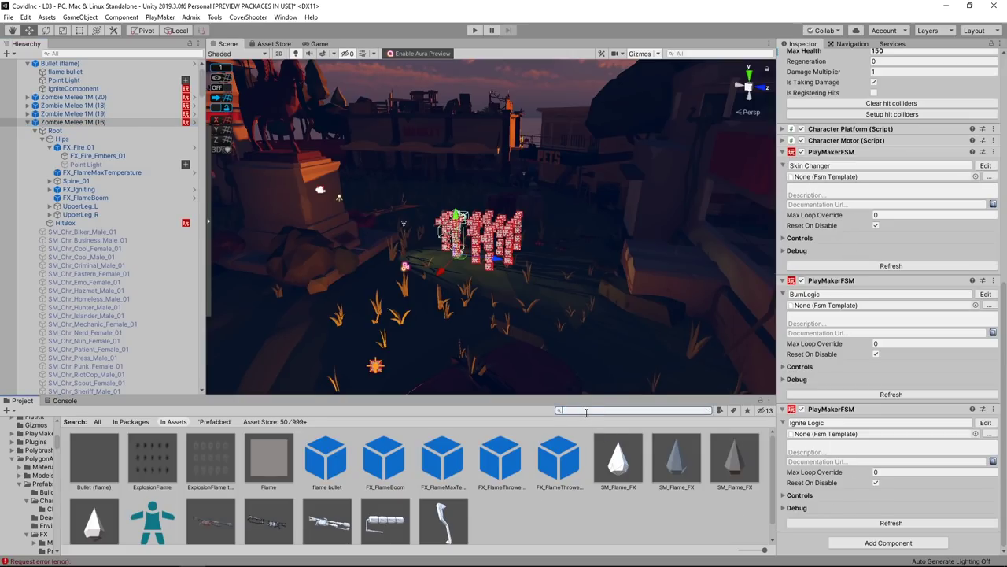
scroll(642, 491, down, 2)
scroll(642, 491, down, 2)
scroll(642, 492, down, 2)
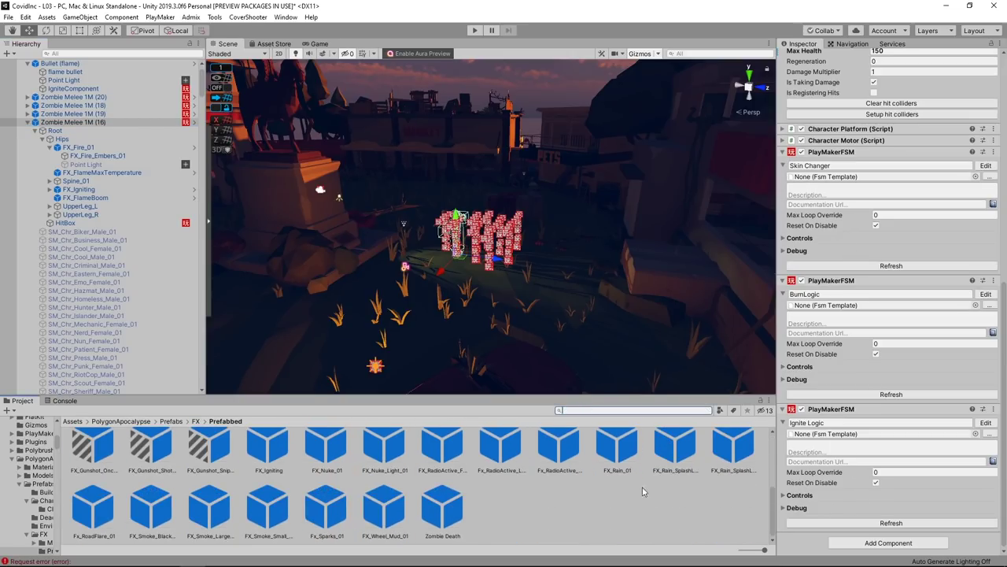
scroll(460, 250, up, 5)
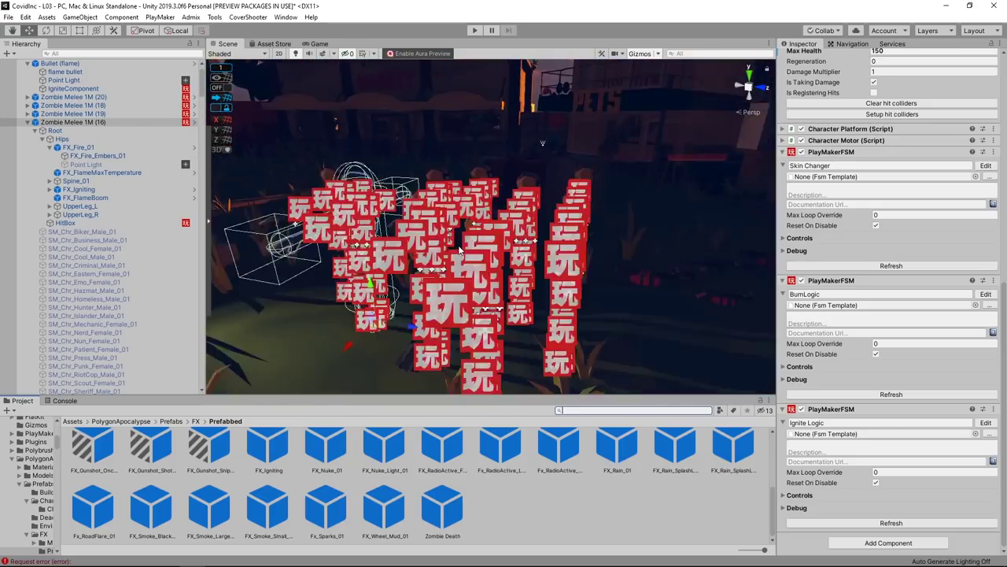
scroll(460, 251, down, 2)
click(640, 53)
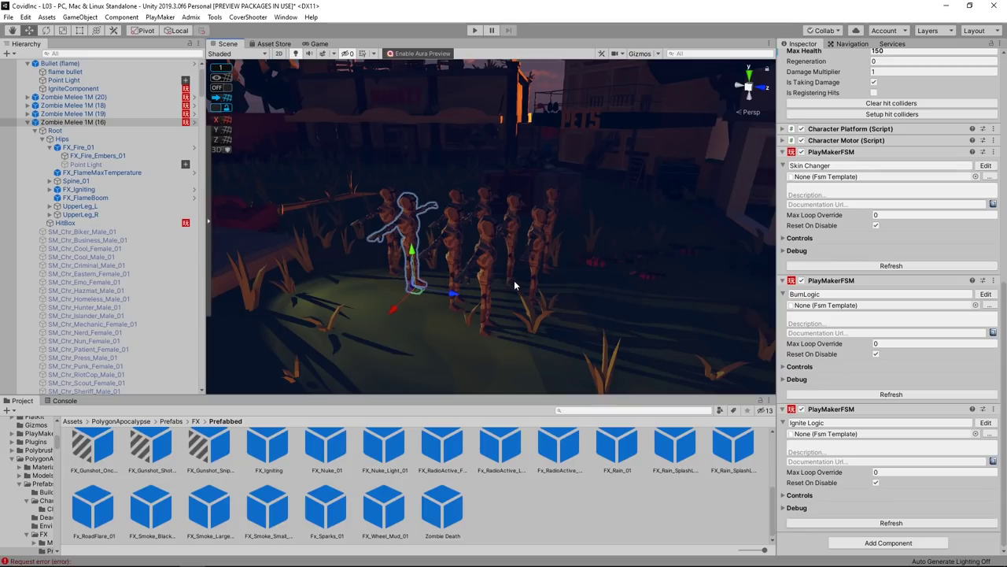
Enter Play mode with Ctrl+P and flame the zombie groups until they ignite
key(ctrl+p)
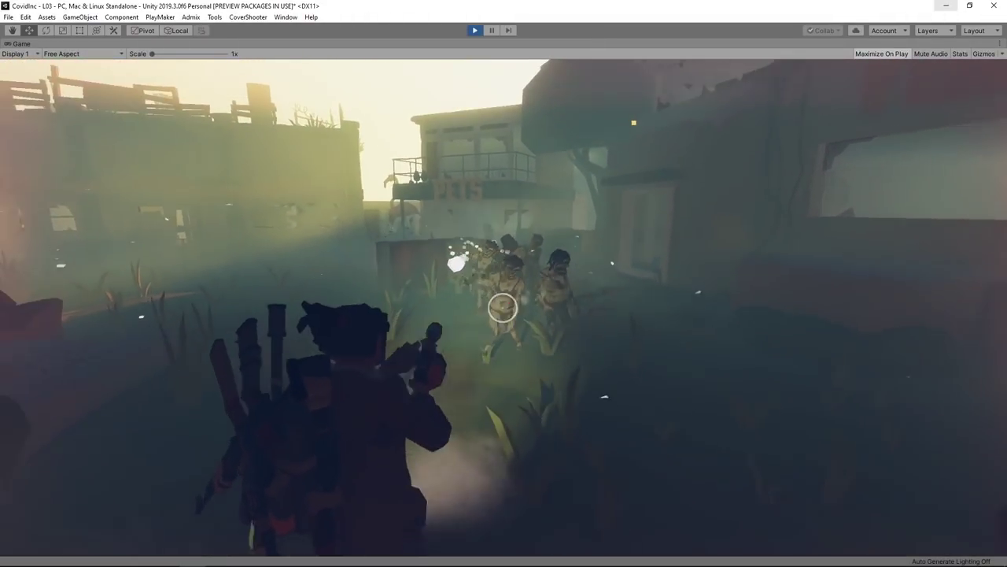
click(503, 308)
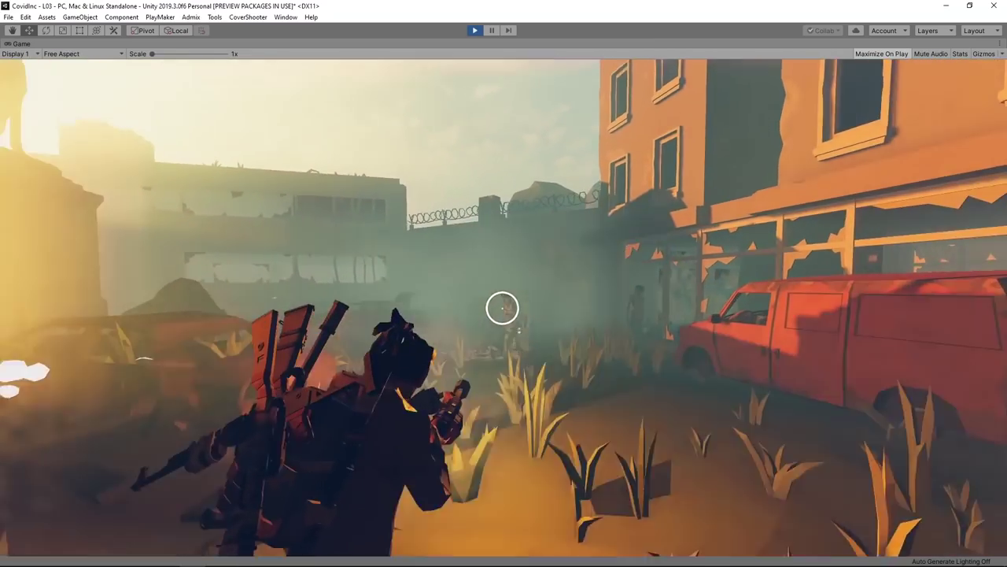
click(502, 308)
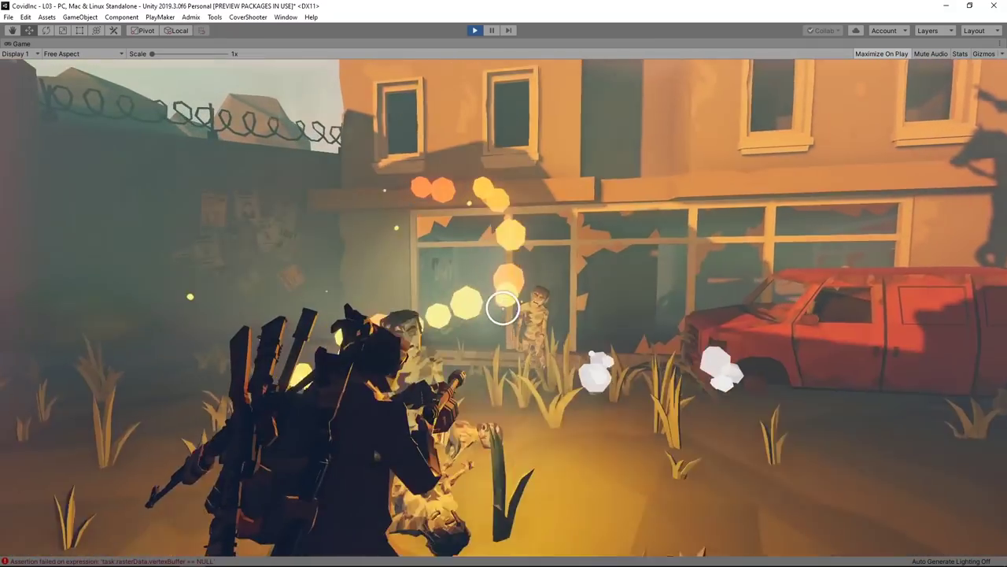
click(503, 308)
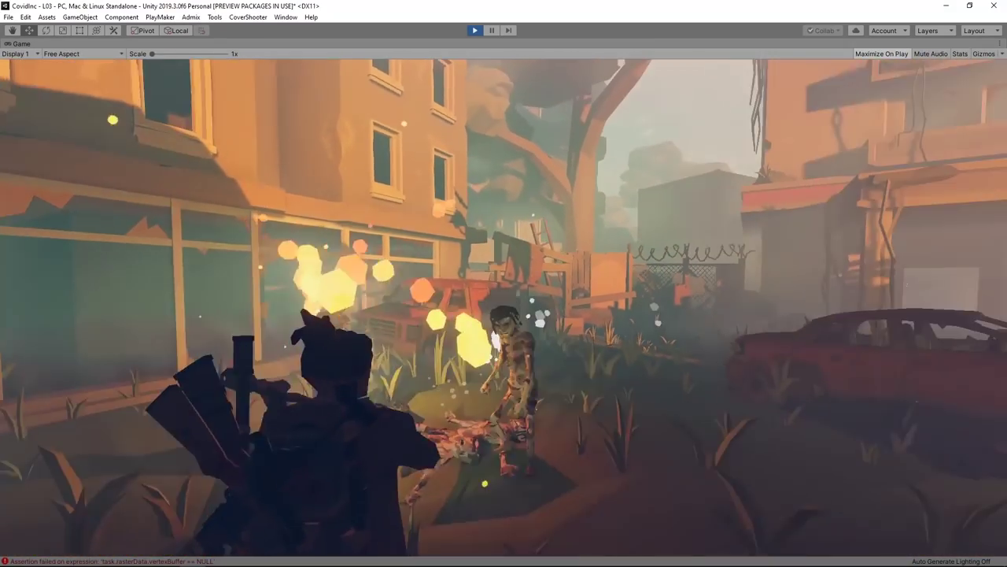